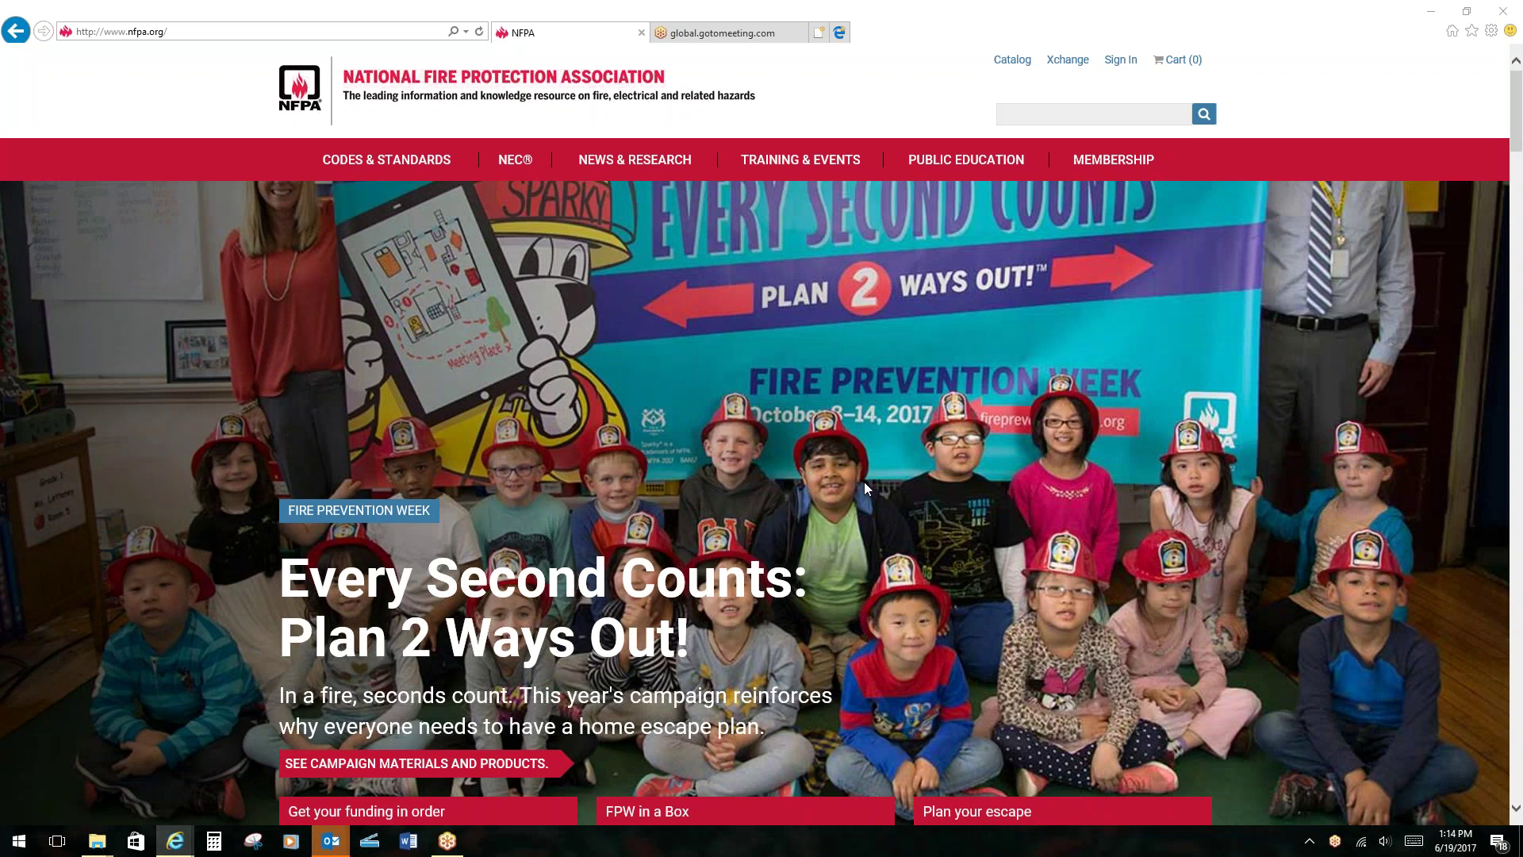
Go from the NFPA.org home page to the 'List of NFPA codes & standards' page via CODES & STANDARDS.
{"action": "left_click", "coordinate": [119, 32]}
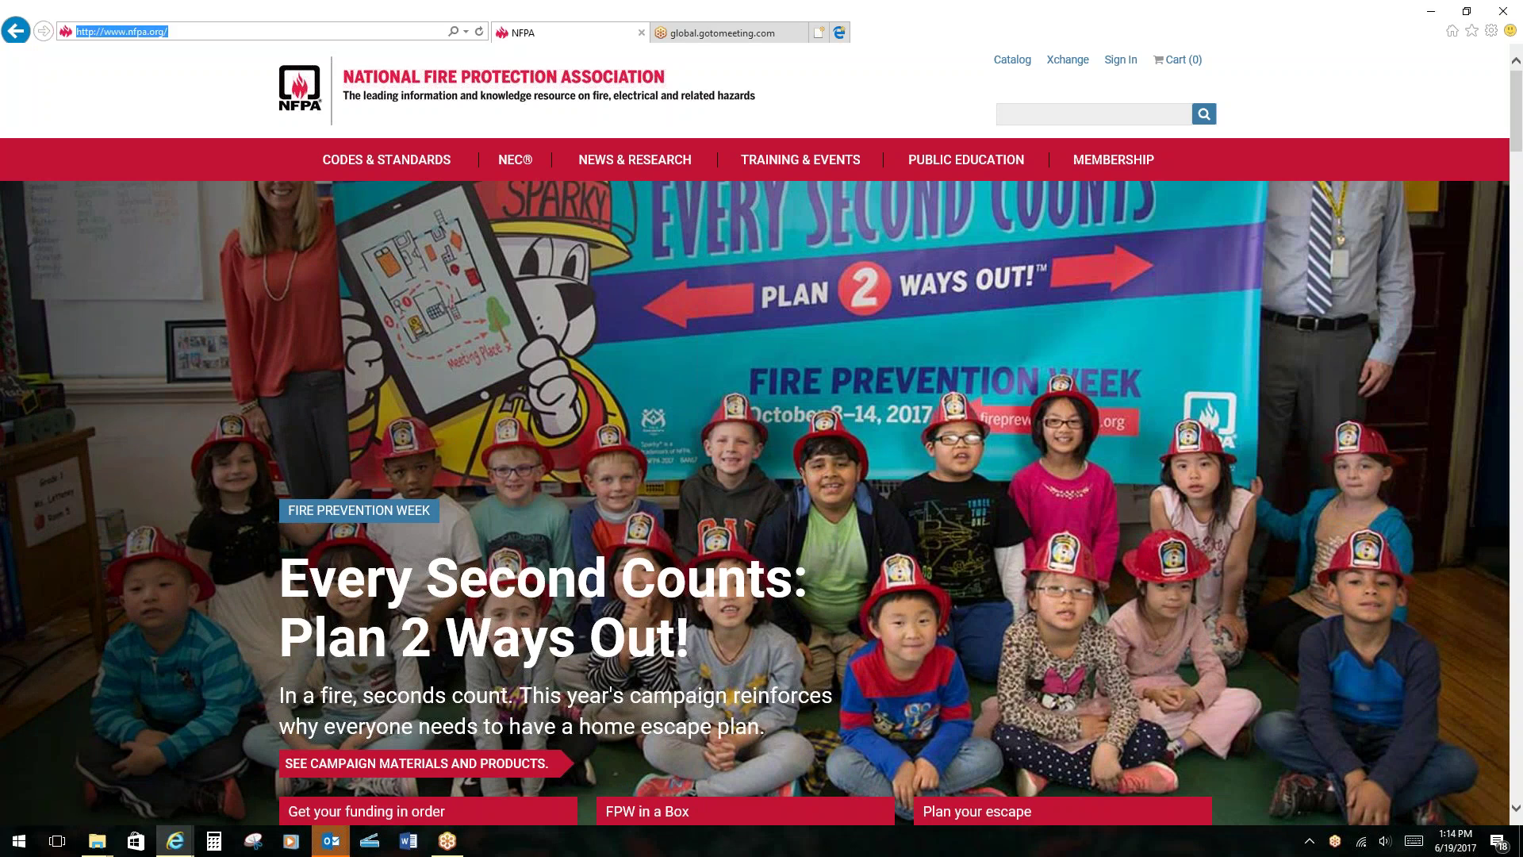
{"action": "mouse_move", "coordinate": [379, 165]}
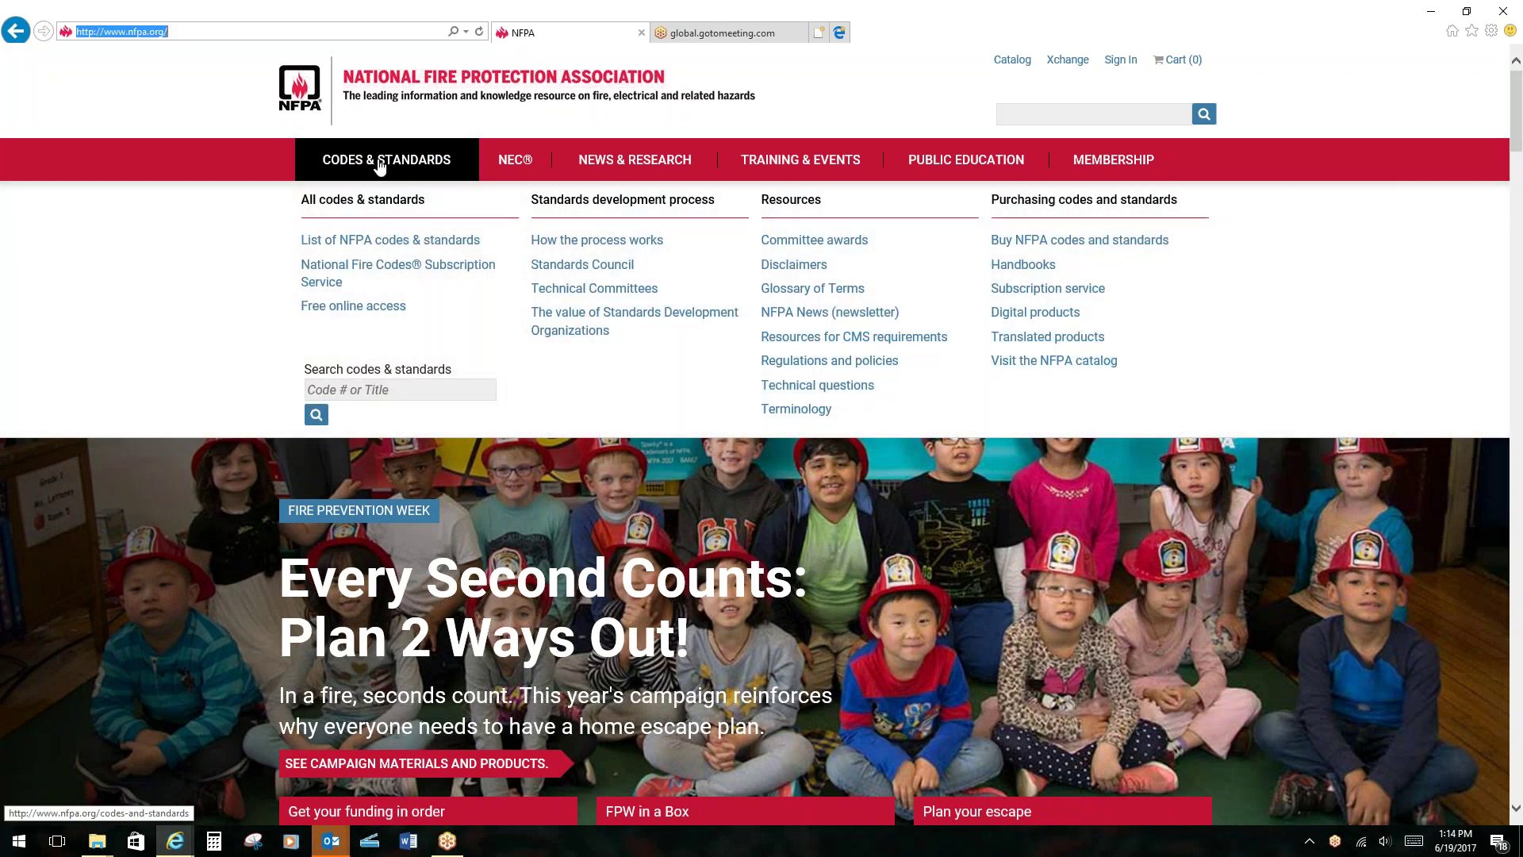
{"action": "left_click", "coordinate": [372, 242]}
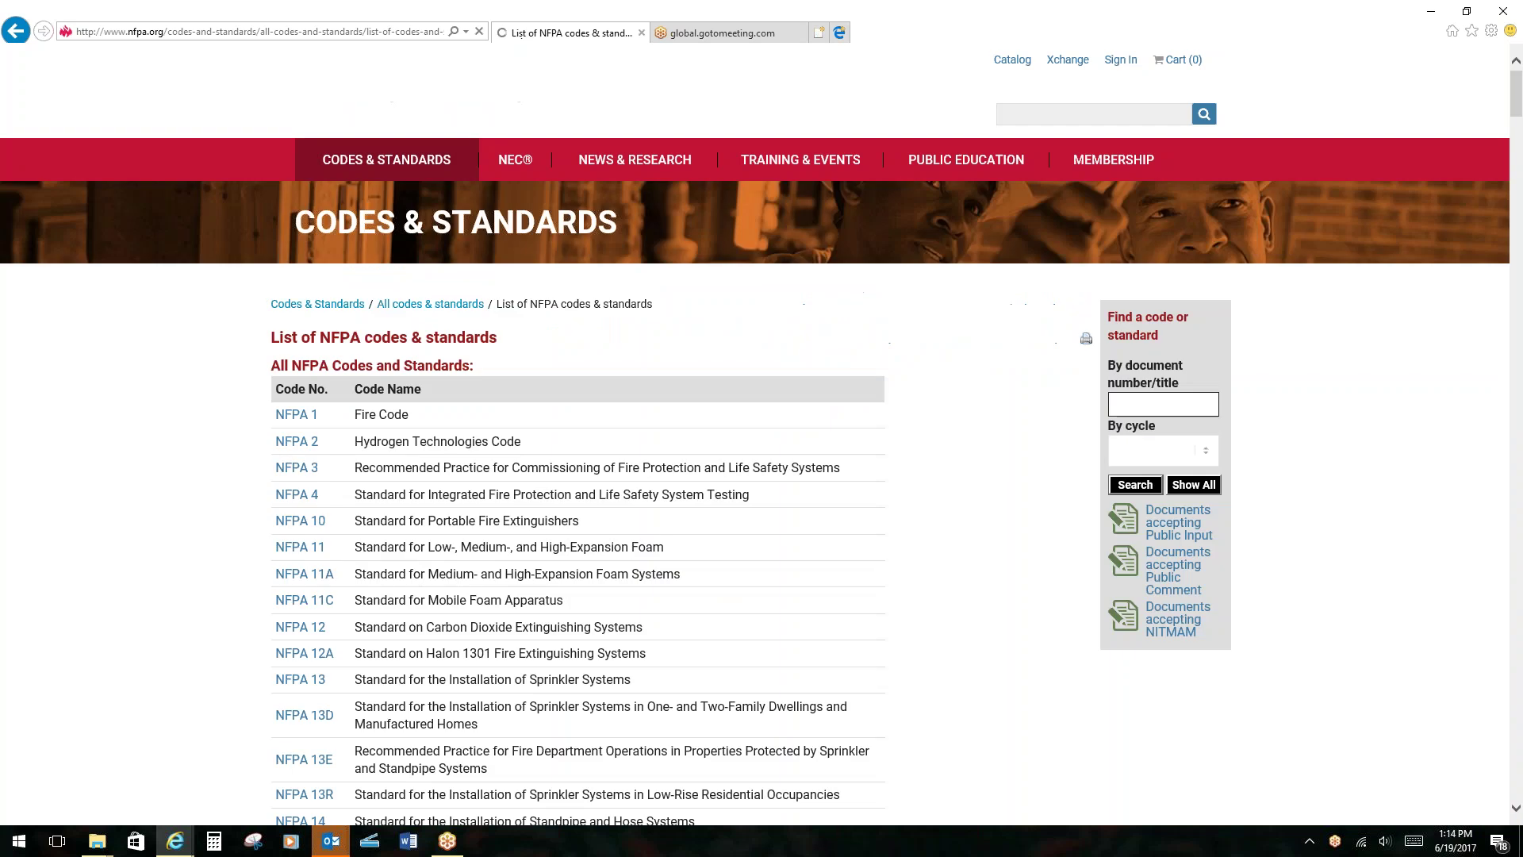
Scroll down the codes list and show the NFPA 70 Next Edition information.
{"action": "scroll", "coordinate": [525, 486], "scroll_direction": "down", "scroll_amount": 12}
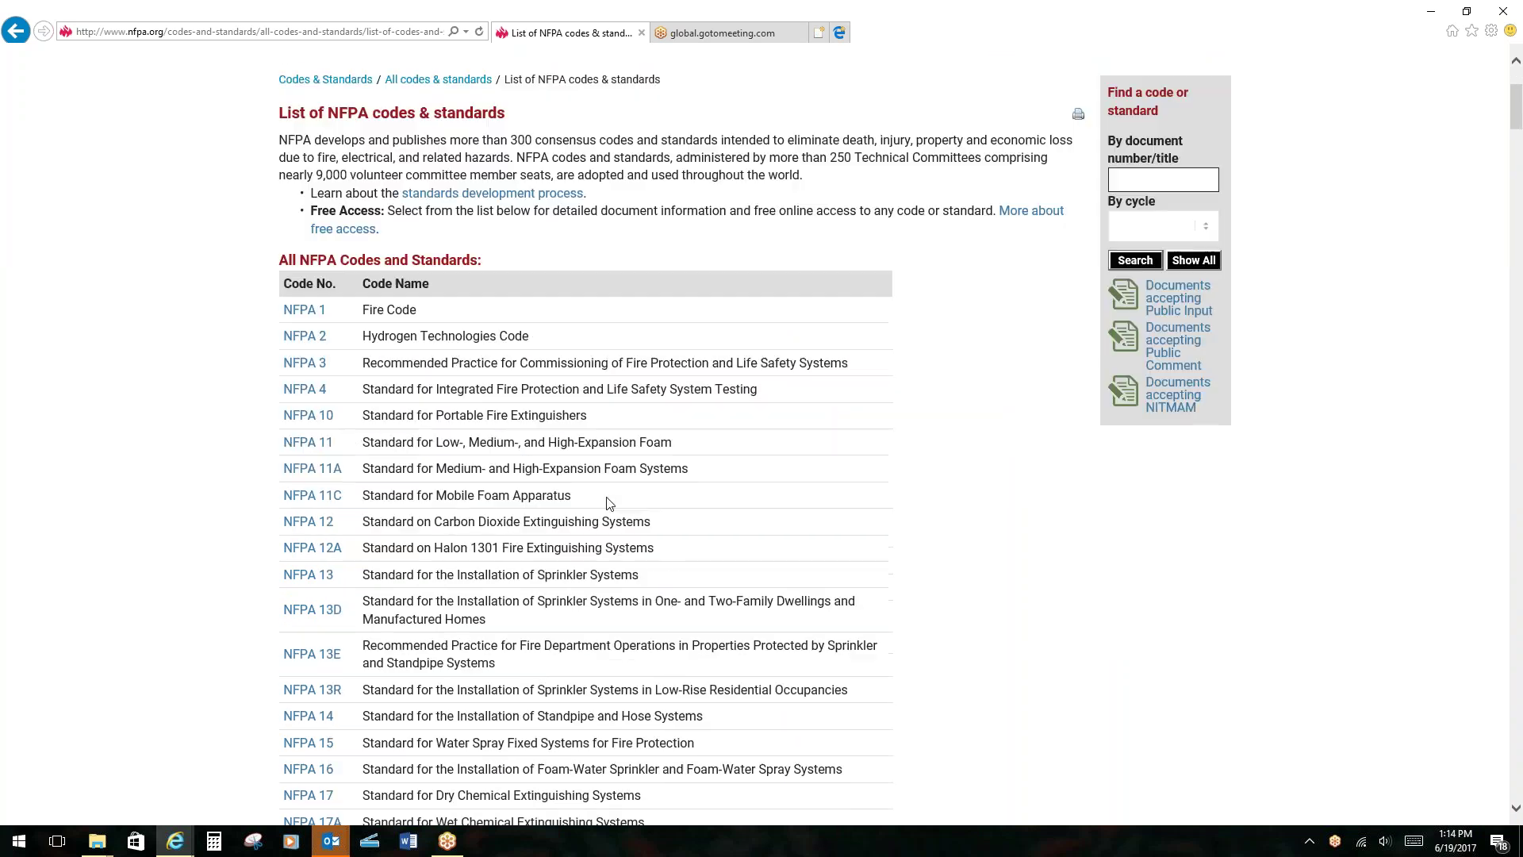
{"action": "scroll", "coordinate": [613, 497], "scroll_direction": "down", "scroll_amount": 10}
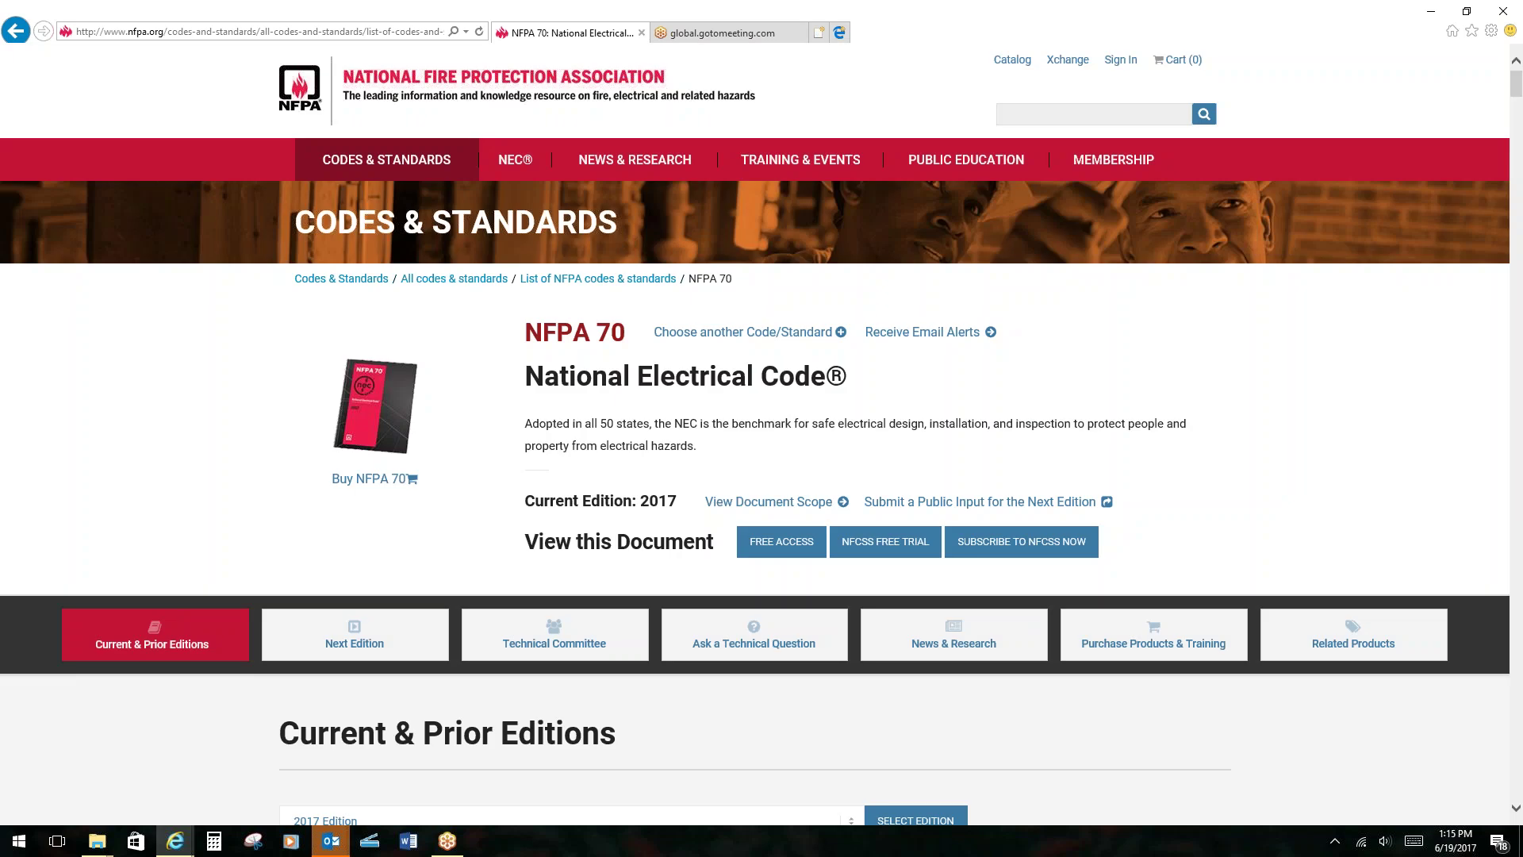
{"action": "left_click", "coordinate": [359, 642]}
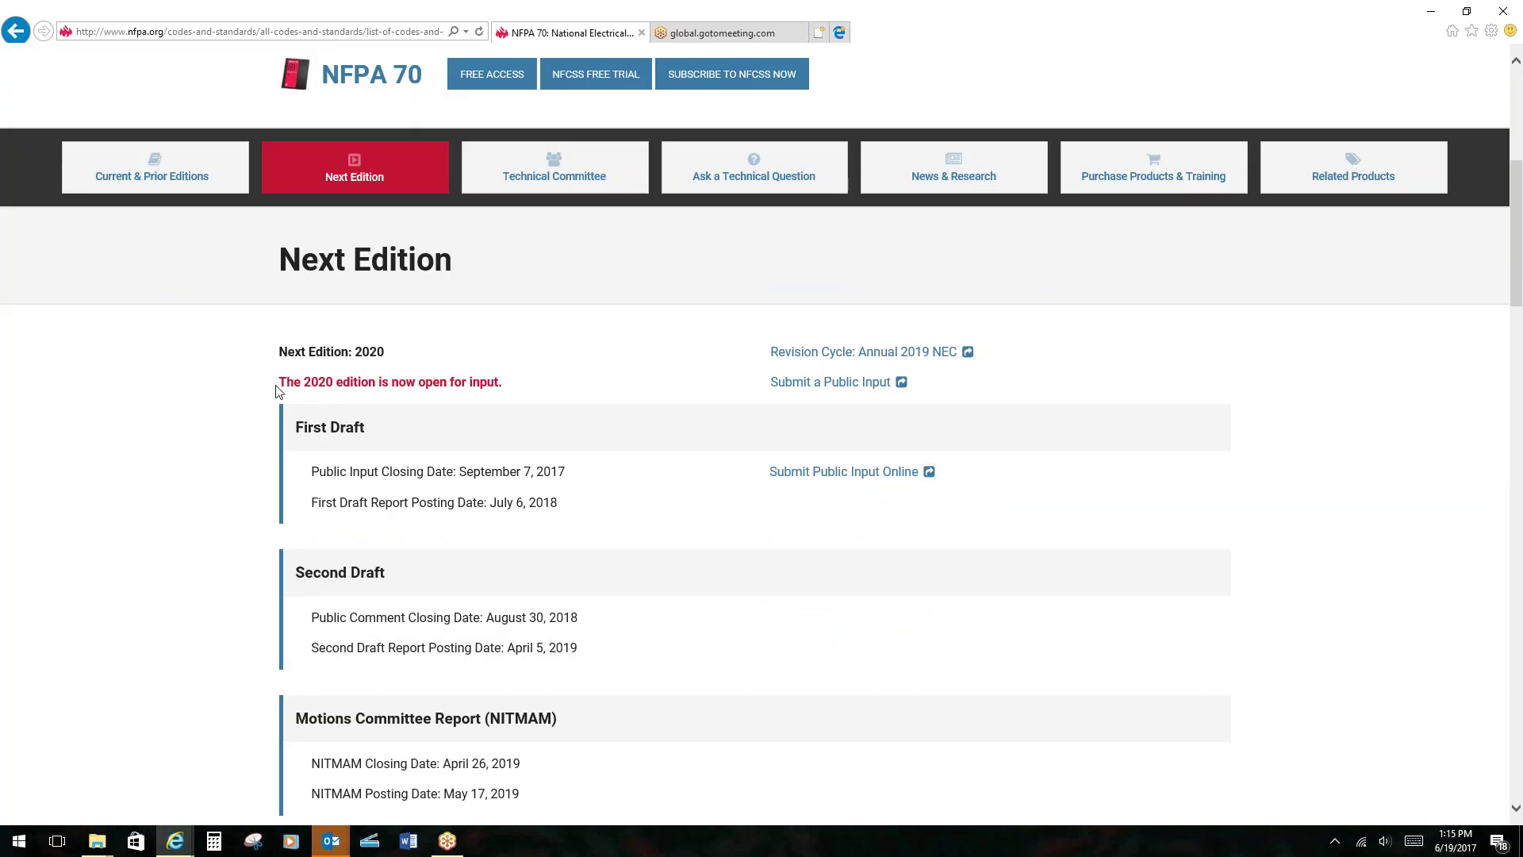
Highlight the 2020-edition note, the September 7, 2017 input closing date and July 6, 2018 posting date.
{"action": "left_click_drag", "start_coordinate": [280, 384], "coordinate": [497, 388]}
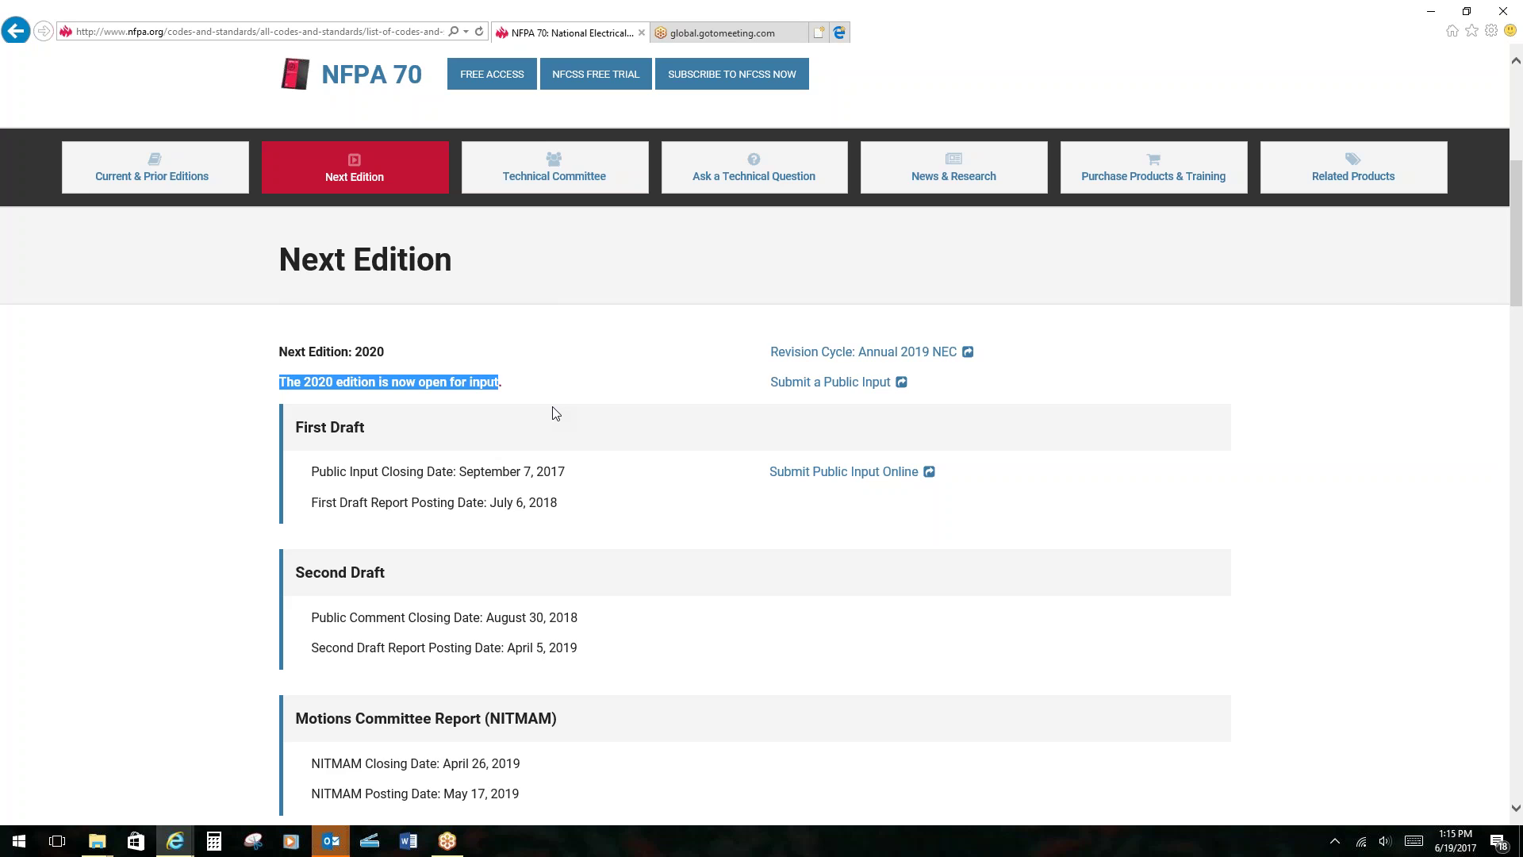
{"action": "left_click", "coordinate": [462, 458]}
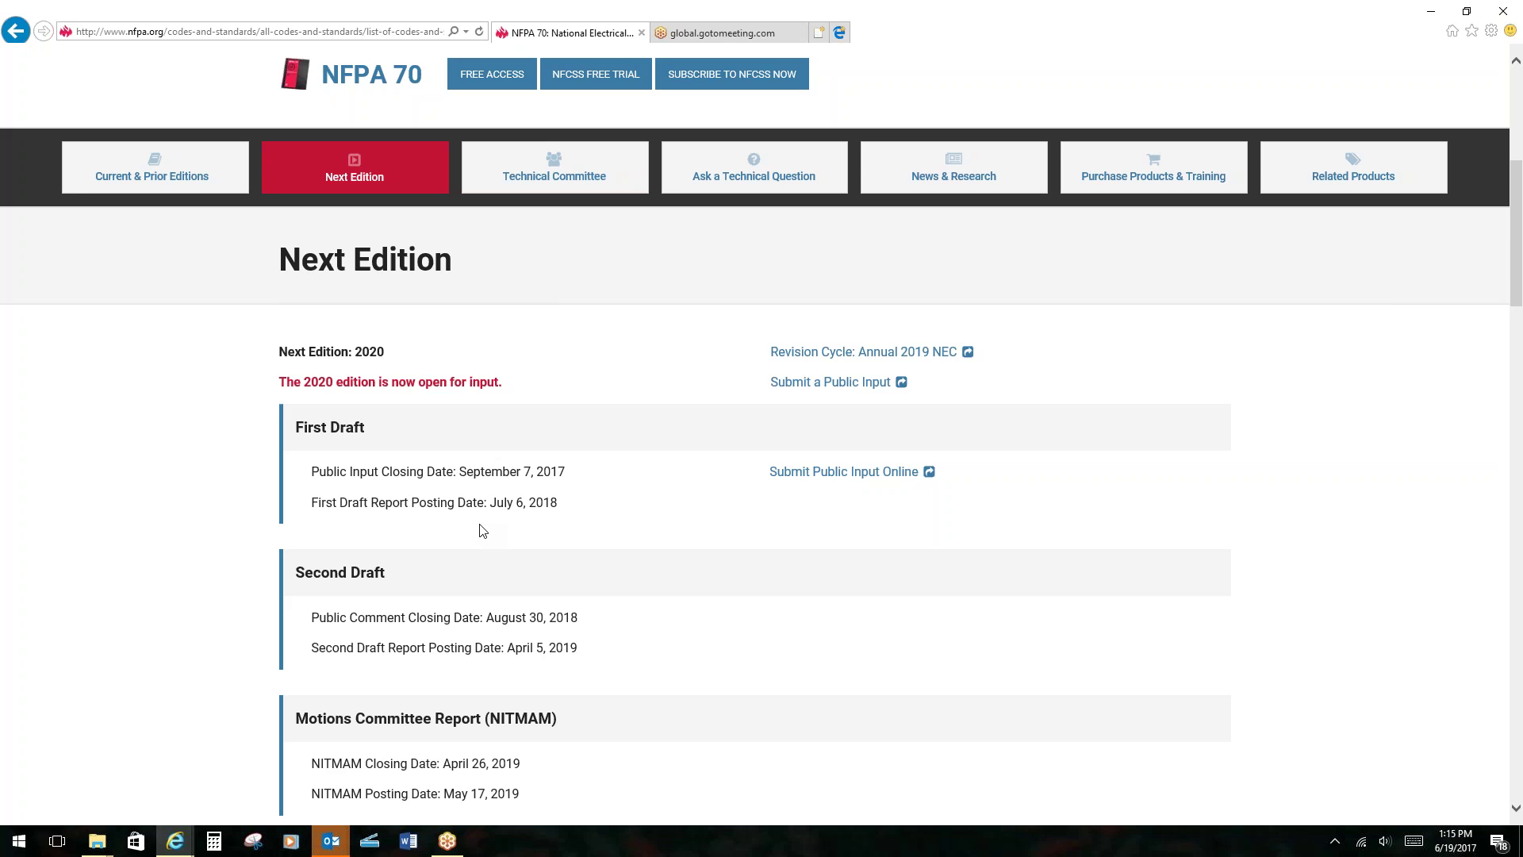
{"action": "left_click_drag", "start_coordinate": [459, 473], "coordinate": [561, 479]}
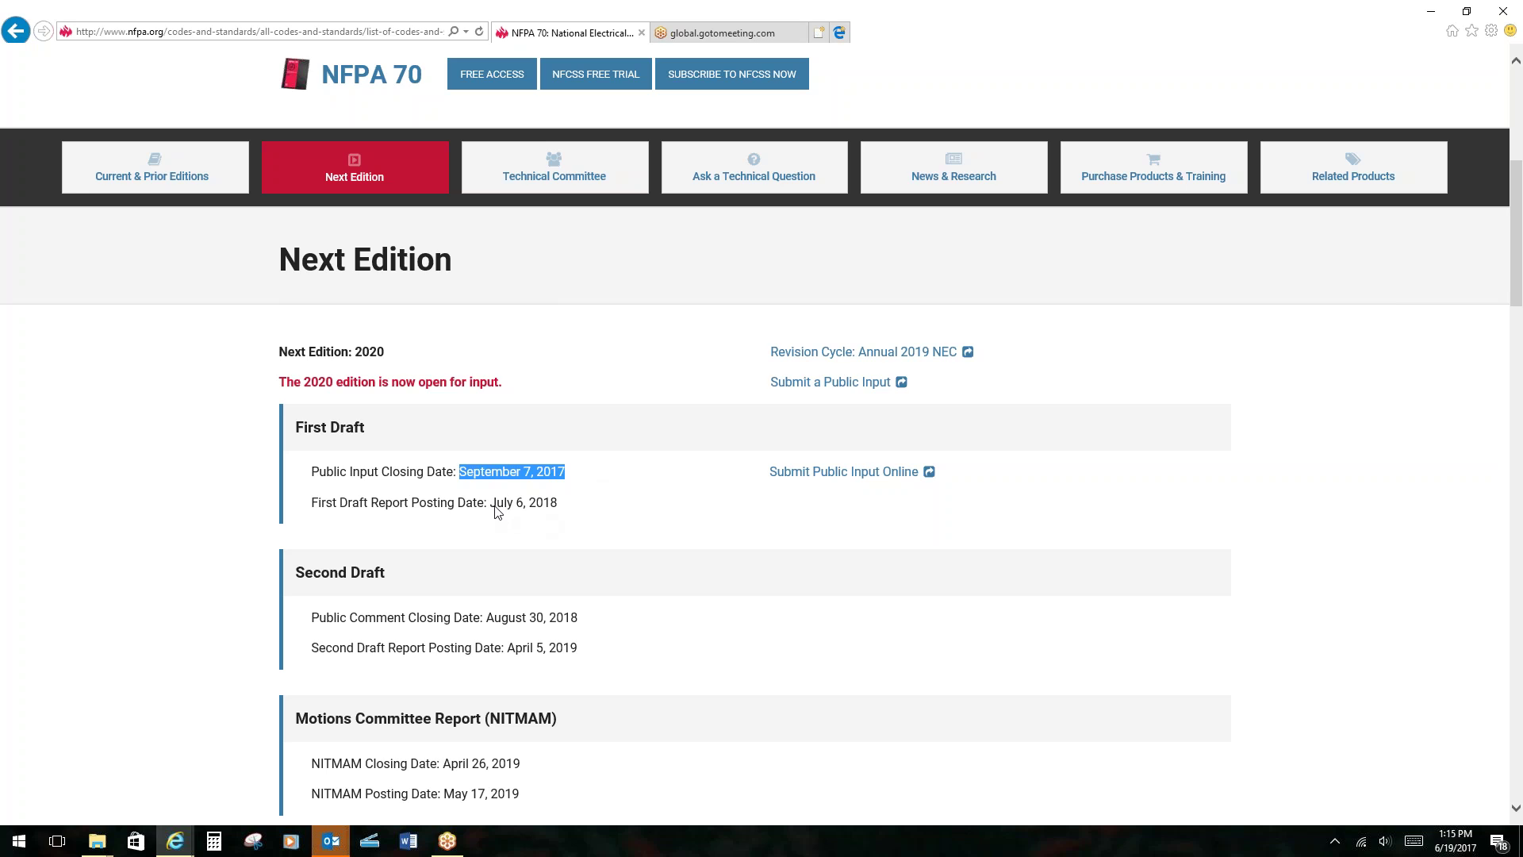
{"action": "left_click_drag", "start_coordinate": [492, 506], "coordinate": [560, 510]}
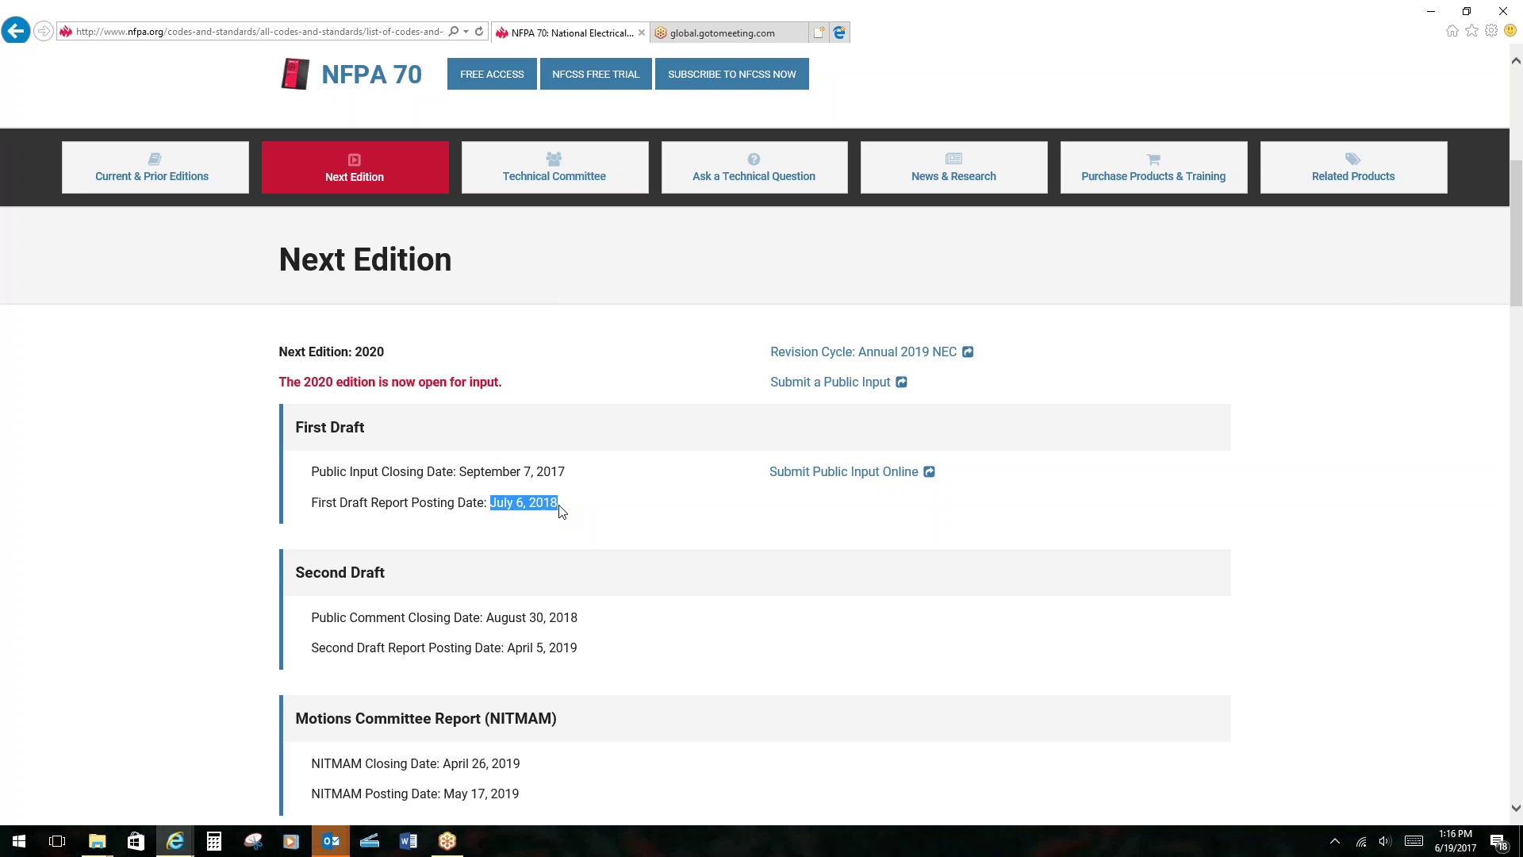
Sign in with the account e-mail and password to reach the NFPA 70 Public Input Stage page.
{"action": "left_click", "coordinate": [684, 500]}
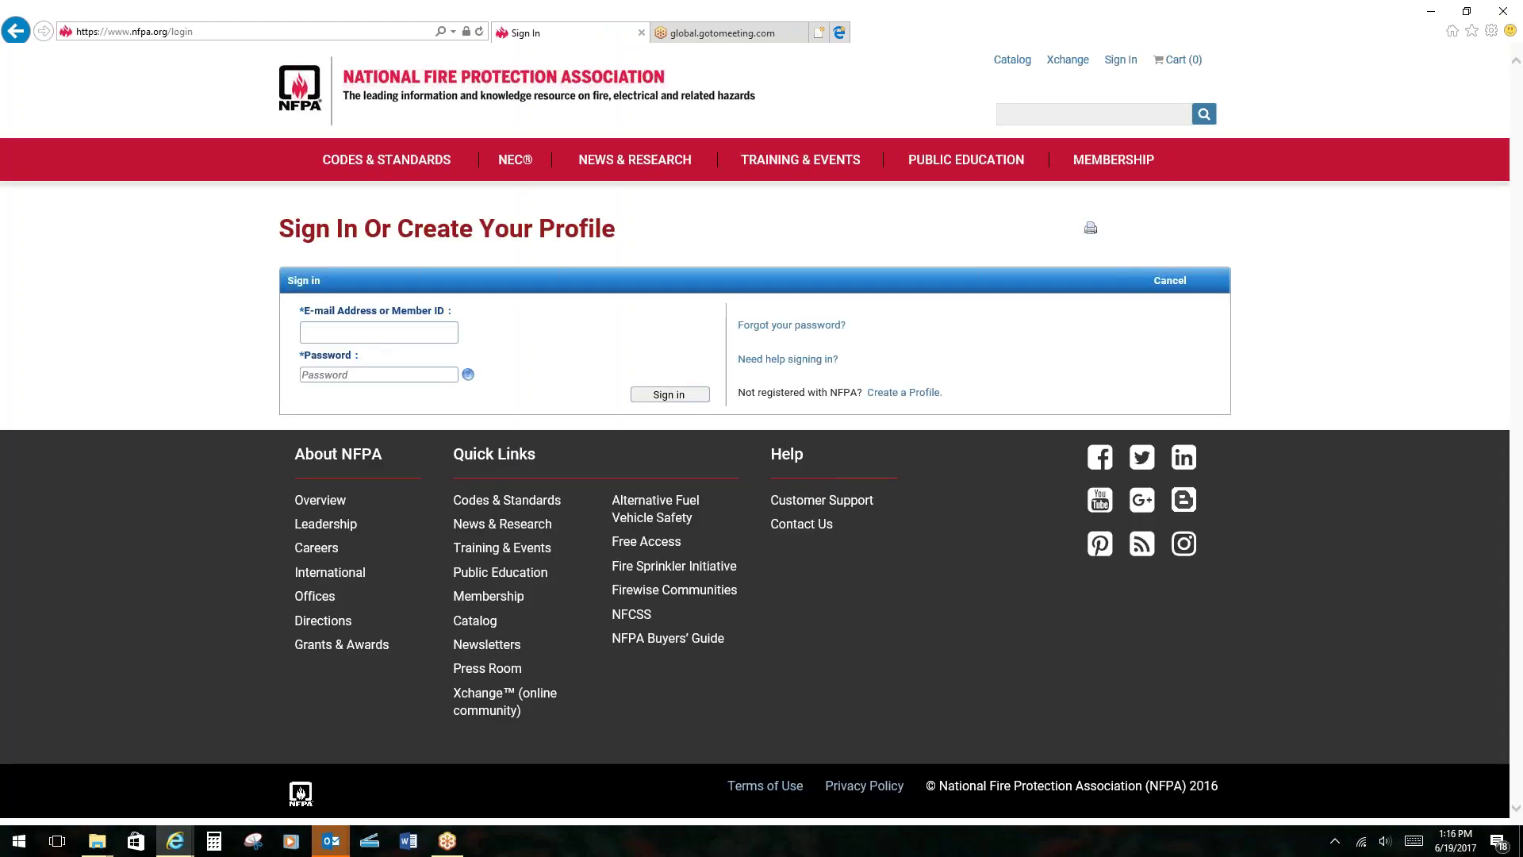
{"action": "key", "text": "Tab"}
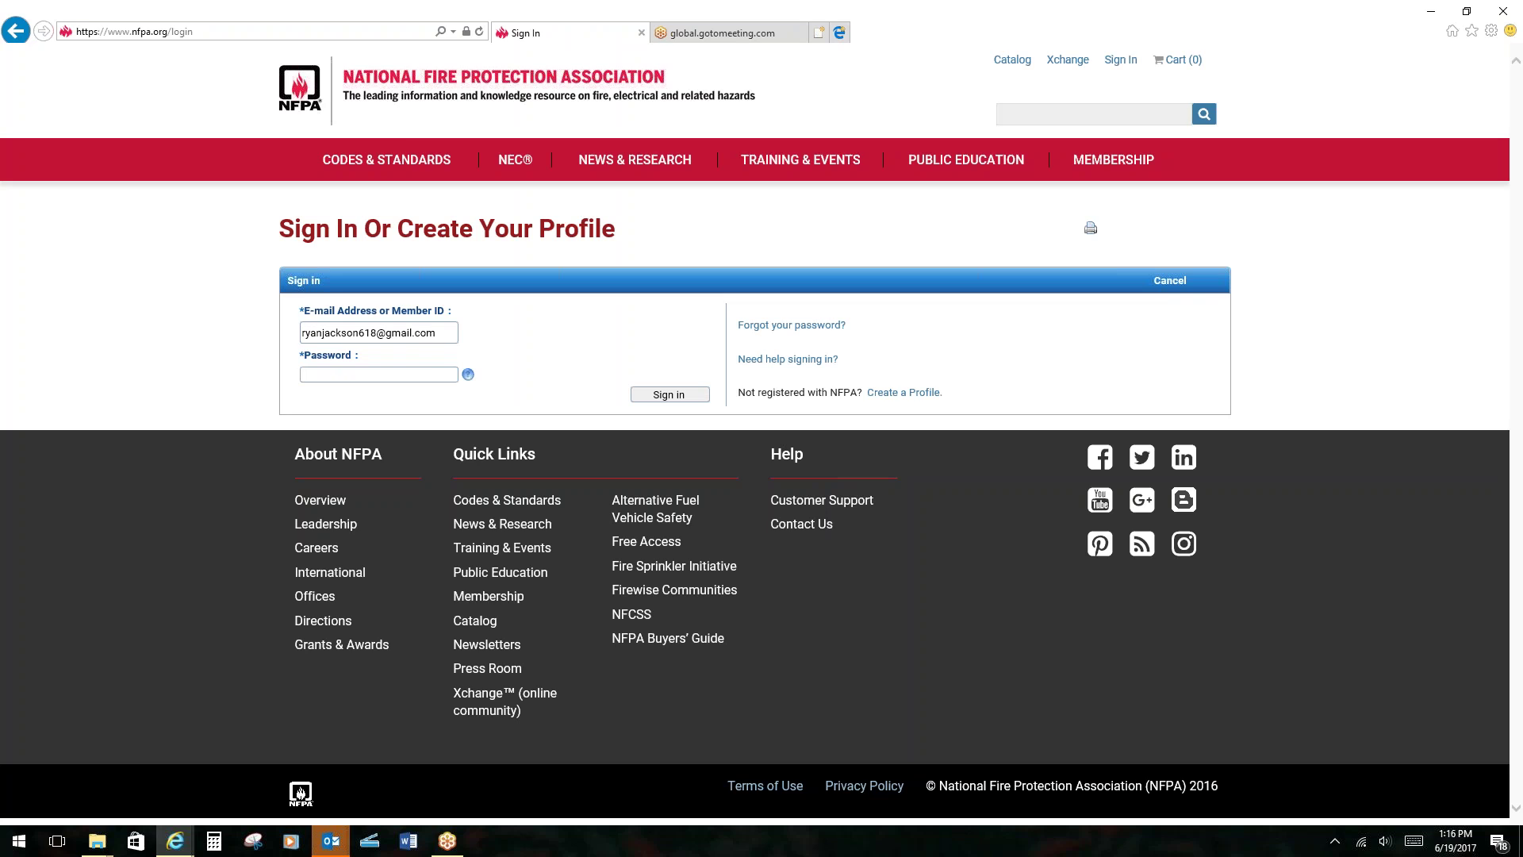
{"action": "type", "text": "••••••••"}
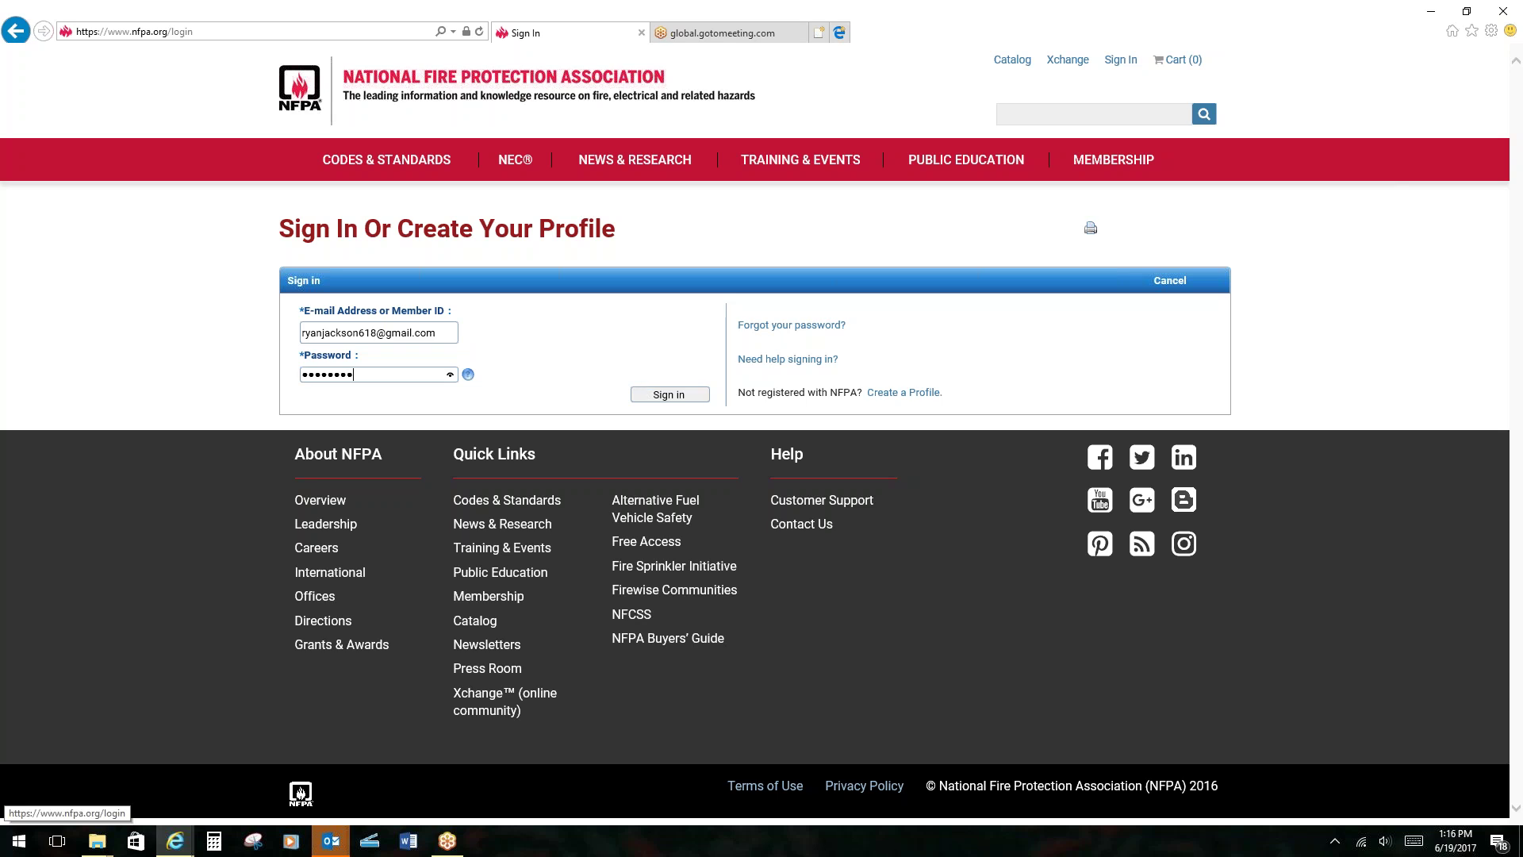
{"action": "key", "text": "Return"}
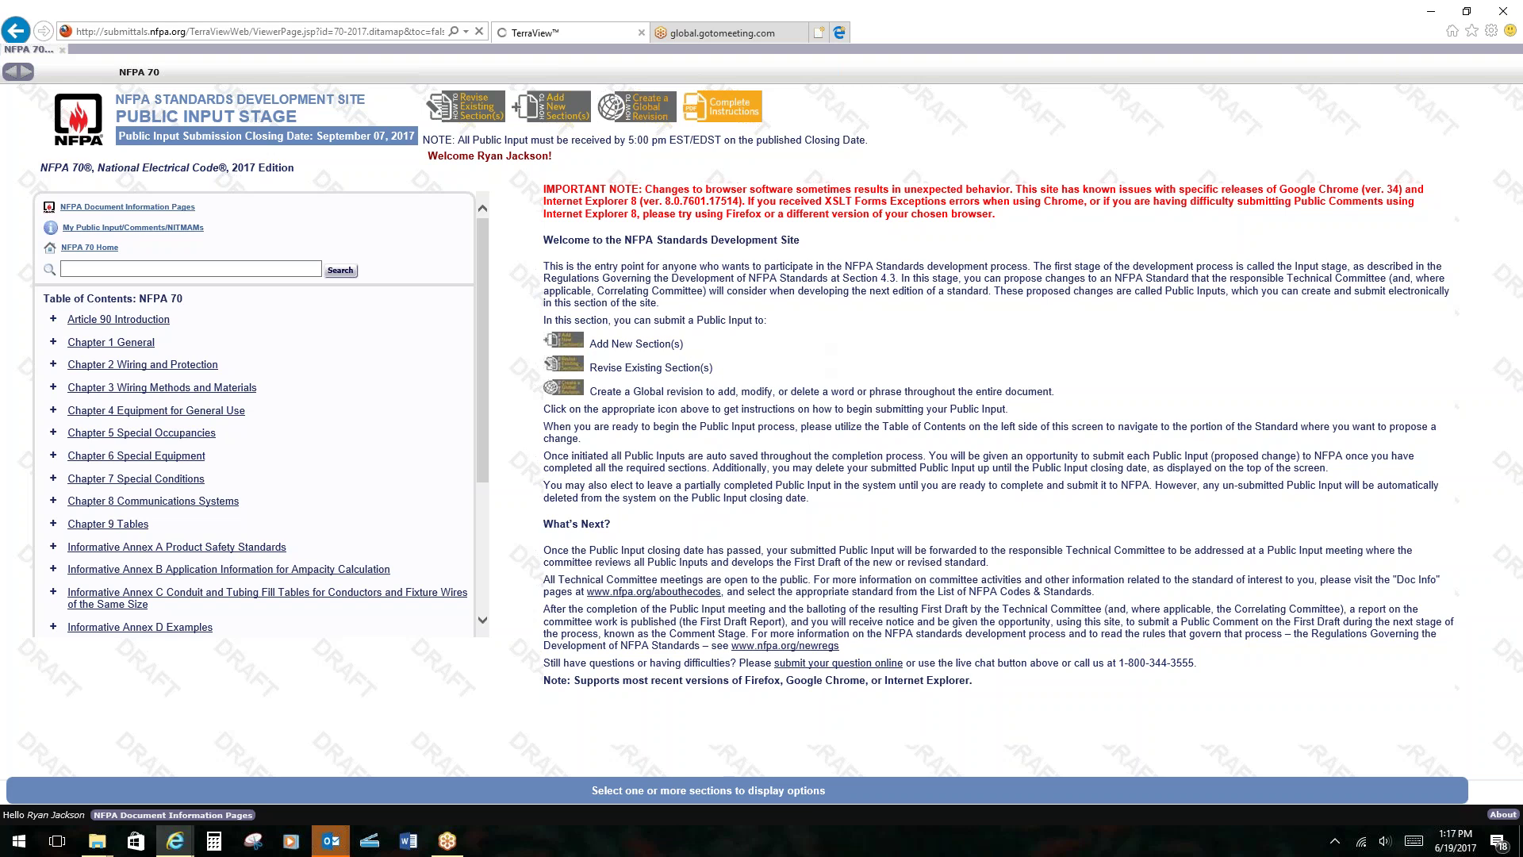
Expand Chapter 3 > 366 > 366.22, tick subsection (A) and choose Revise Existing Section(s).
{"action": "left_click", "coordinate": [53, 387]}
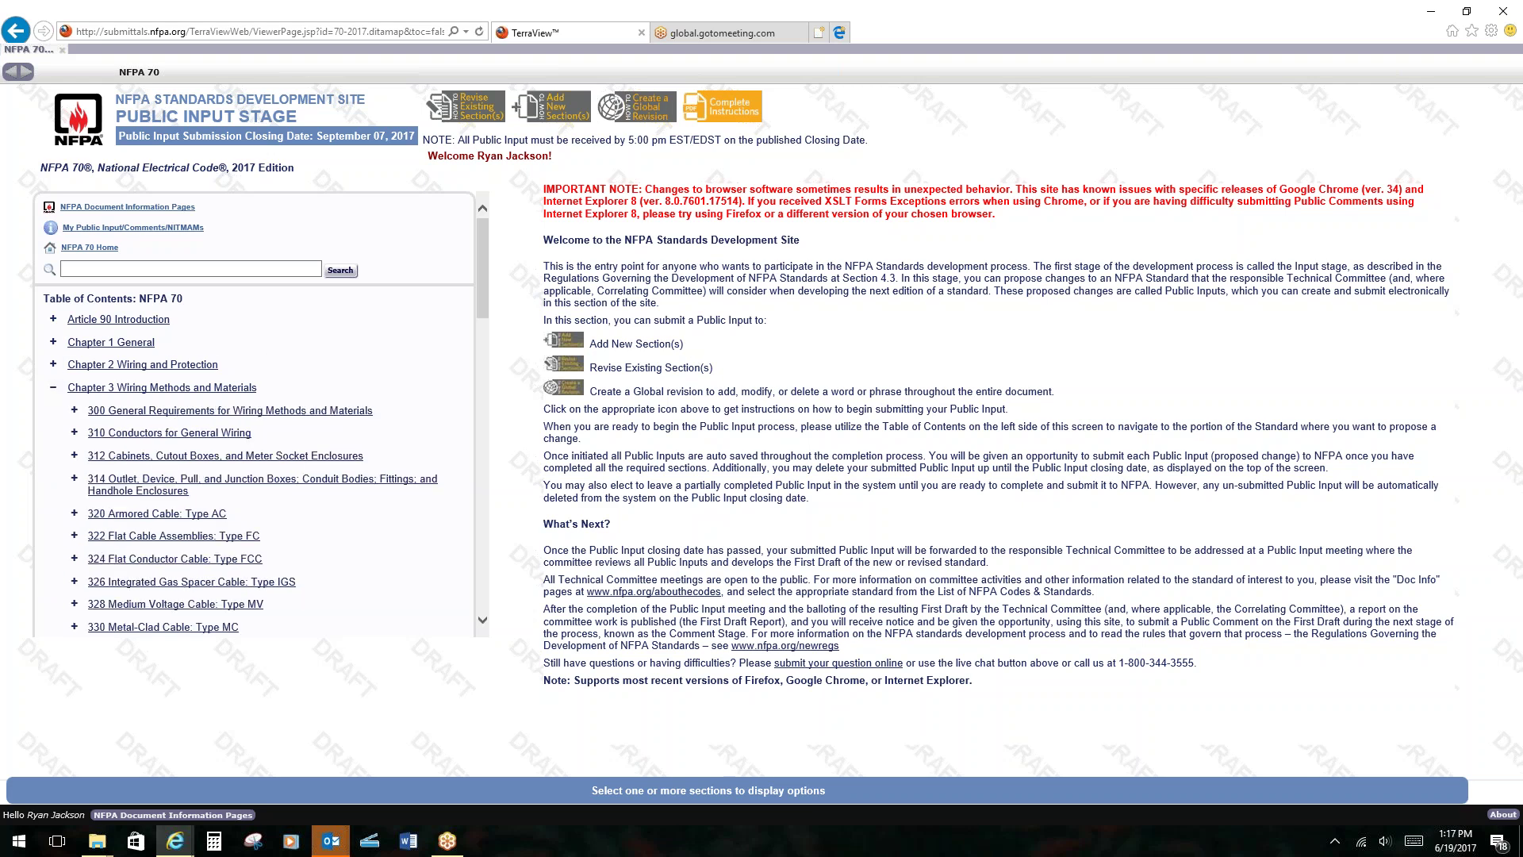
{"action": "scroll", "coordinate": [99, 448], "scroll_direction": "down", "scroll_amount": 1}
{"action": "scroll", "coordinate": [99, 448], "scroll_direction": "down", "scroll_amount": 10}
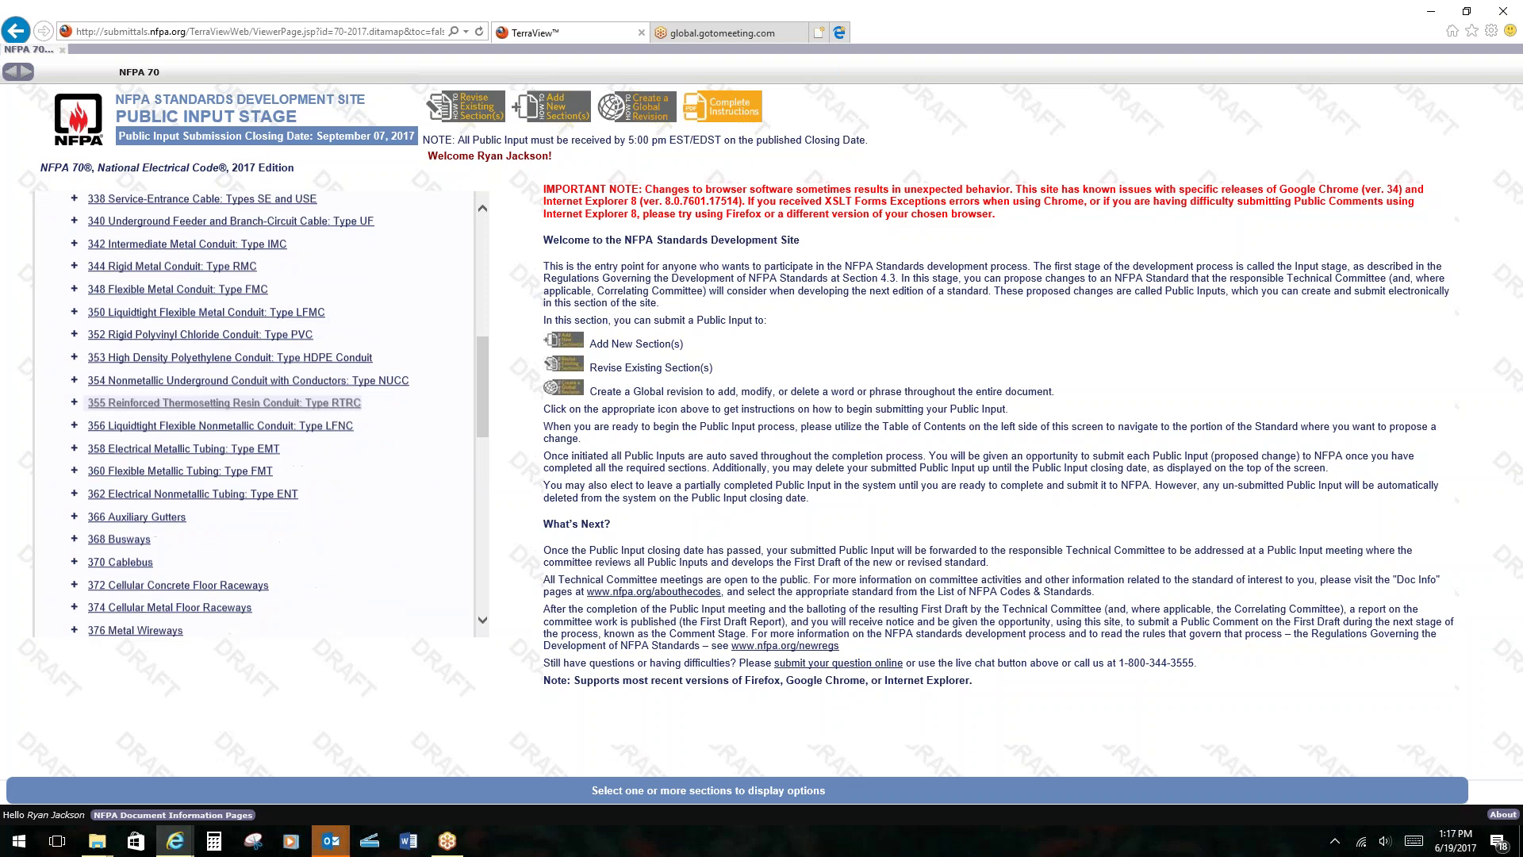
{"action": "left_click", "coordinate": [93, 454]}
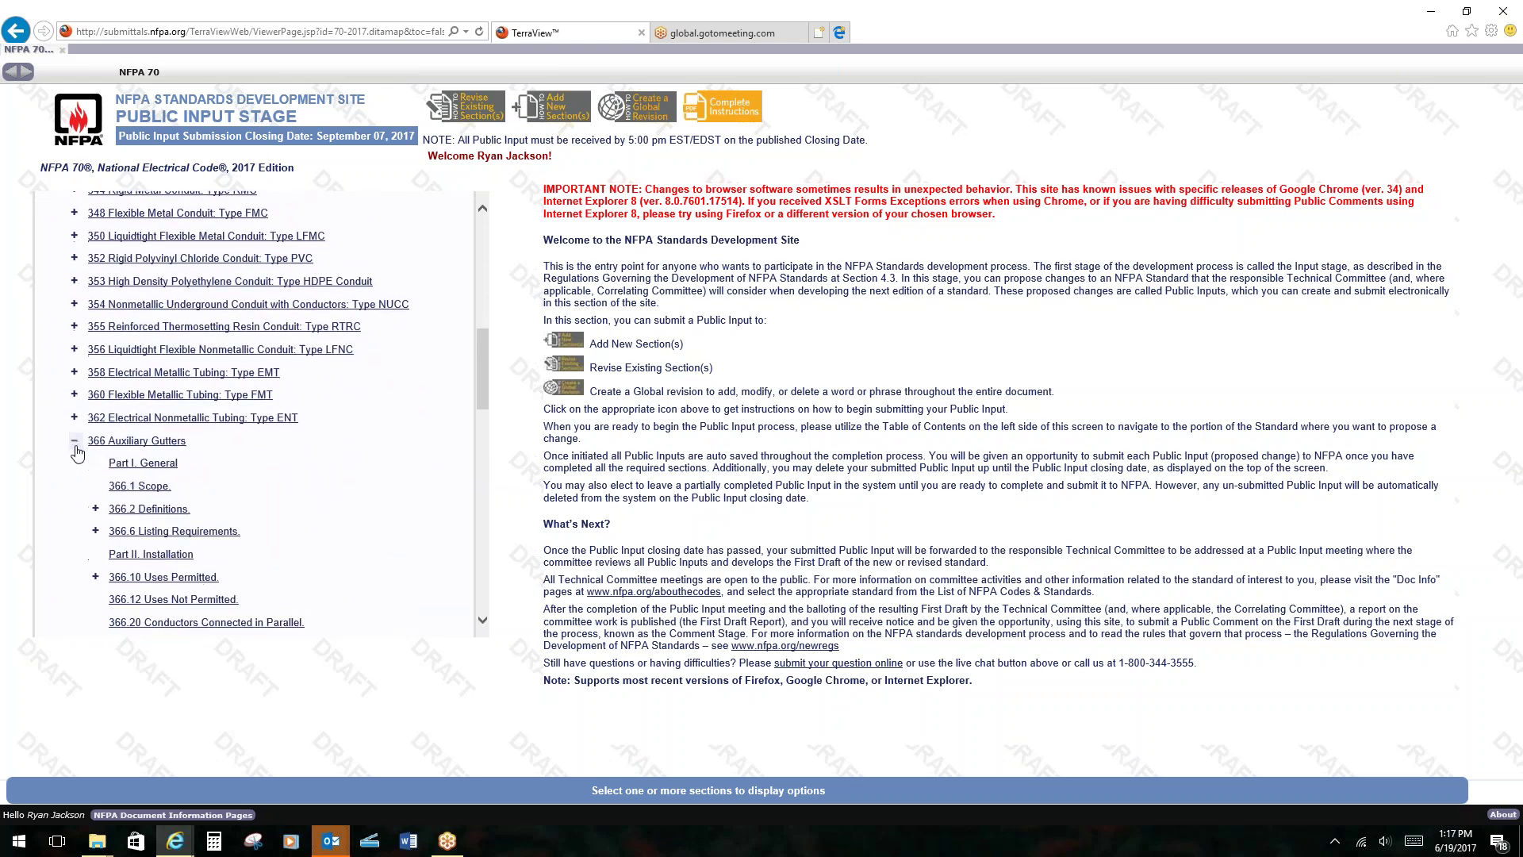
{"action": "scroll", "coordinate": [92, 450], "scroll_direction": "down", "scroll_amount": 4}
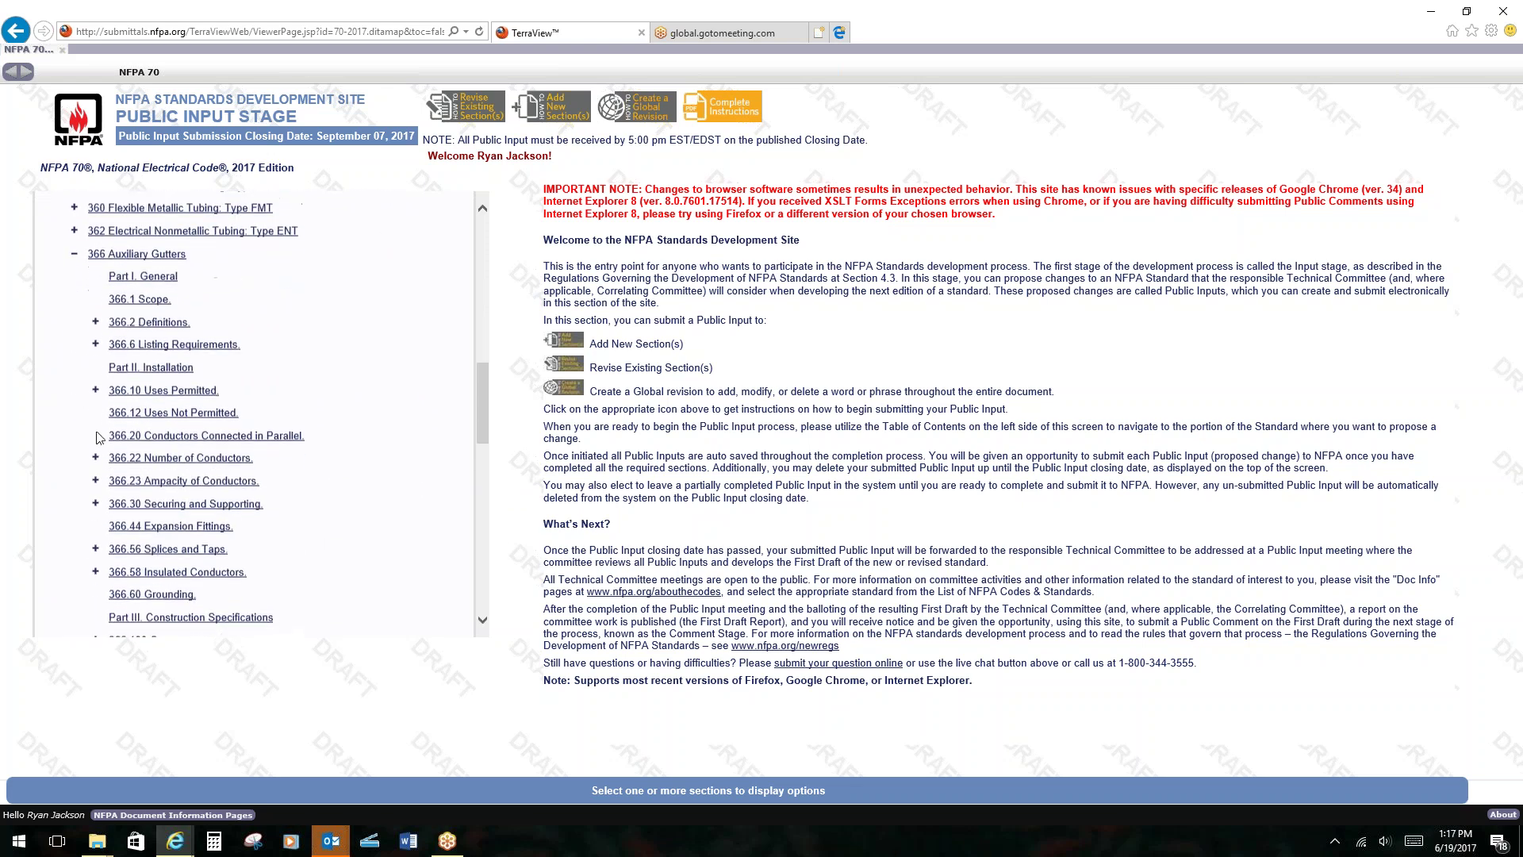
{"action": "left_click", "coordinate": [93, 447]}
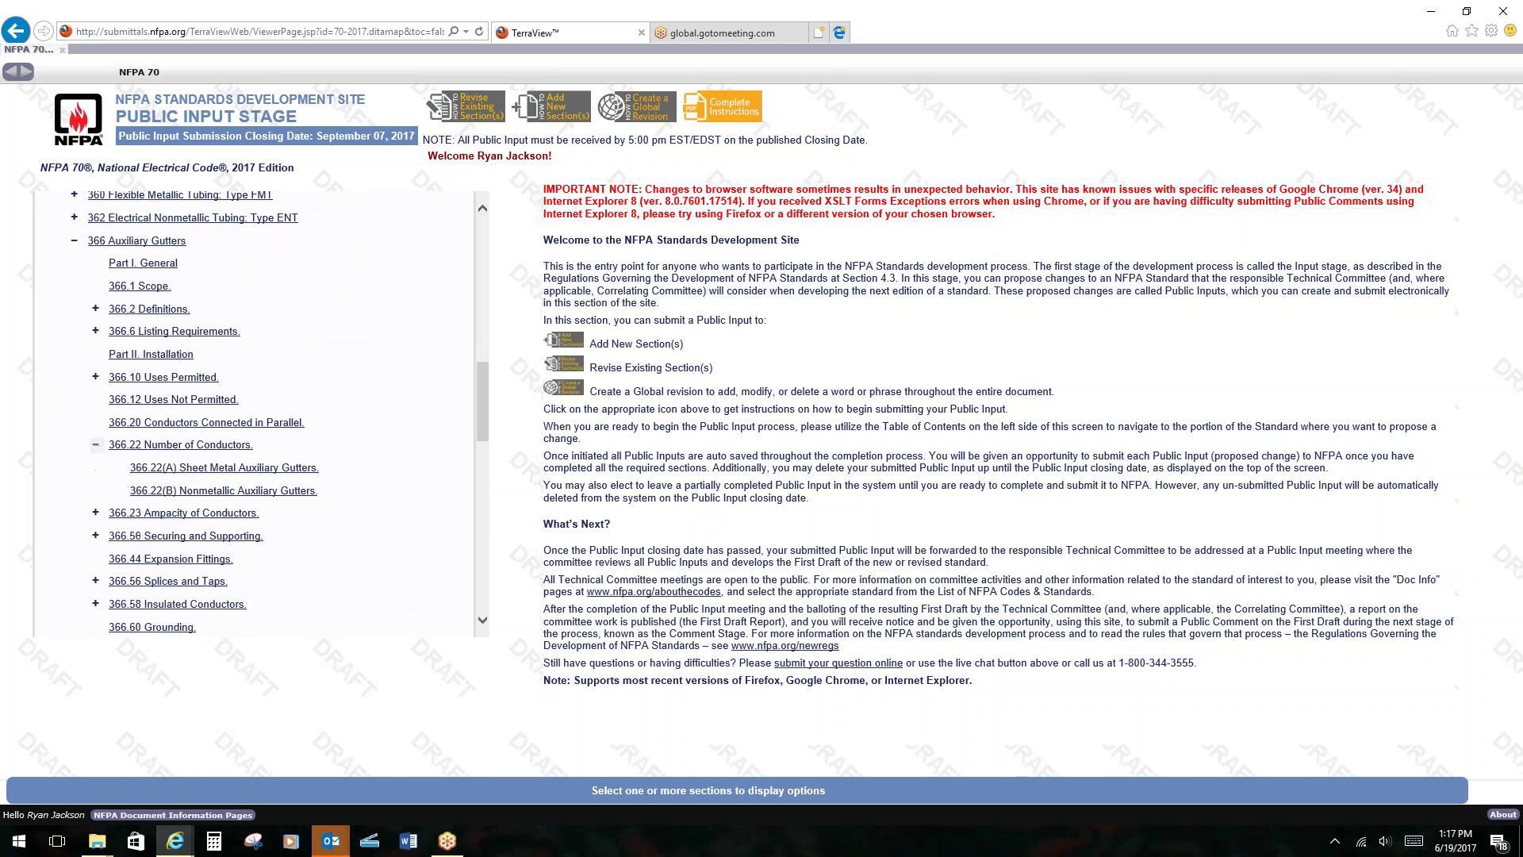
{"action": "left_click", "coordinate": [205, 449]}
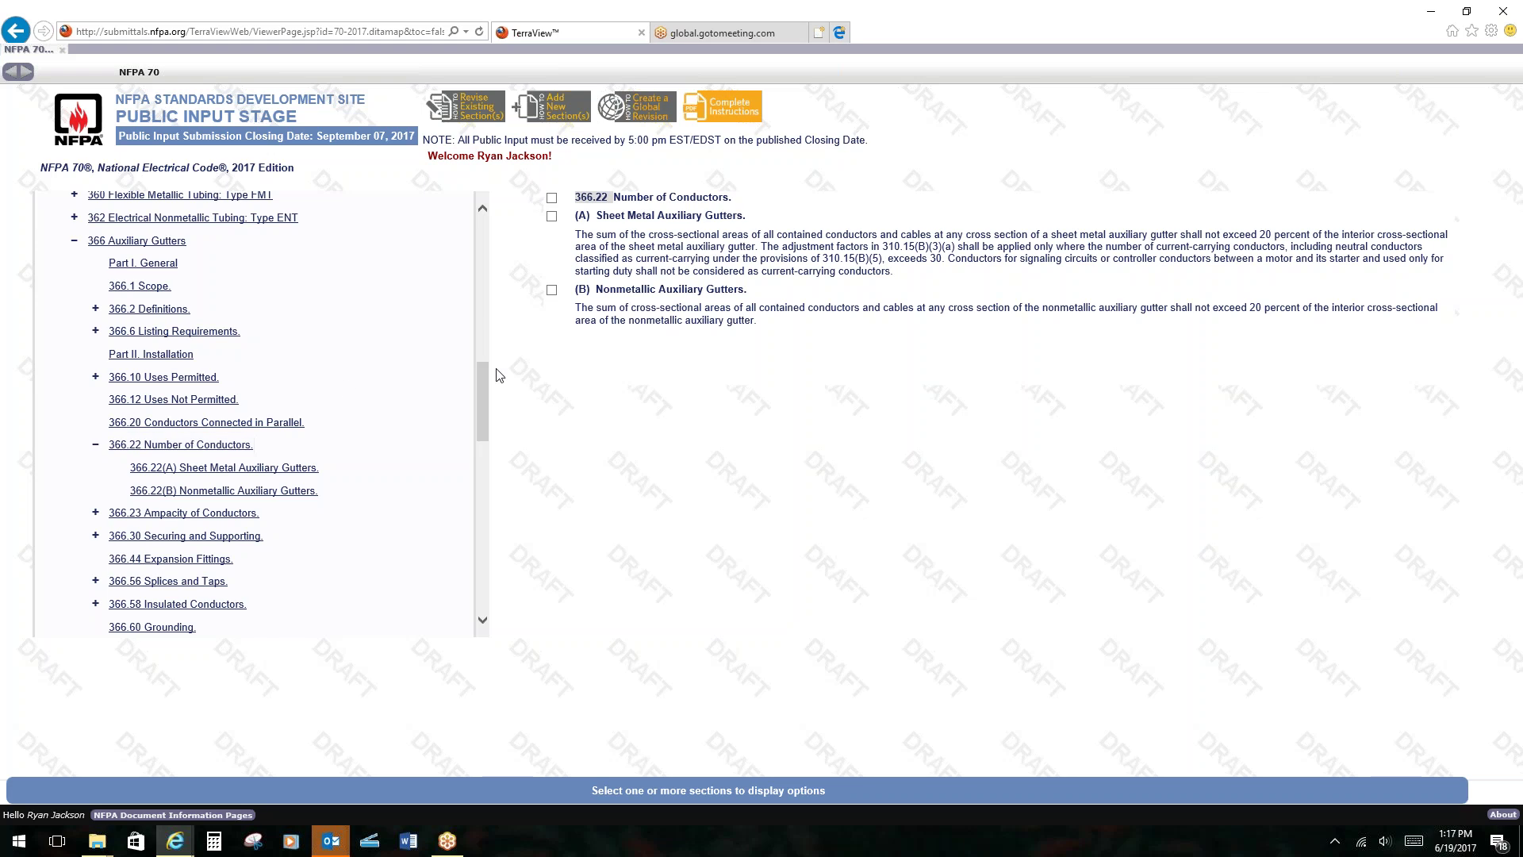
{"action": "left_click", "coordinate": [551, 216]}
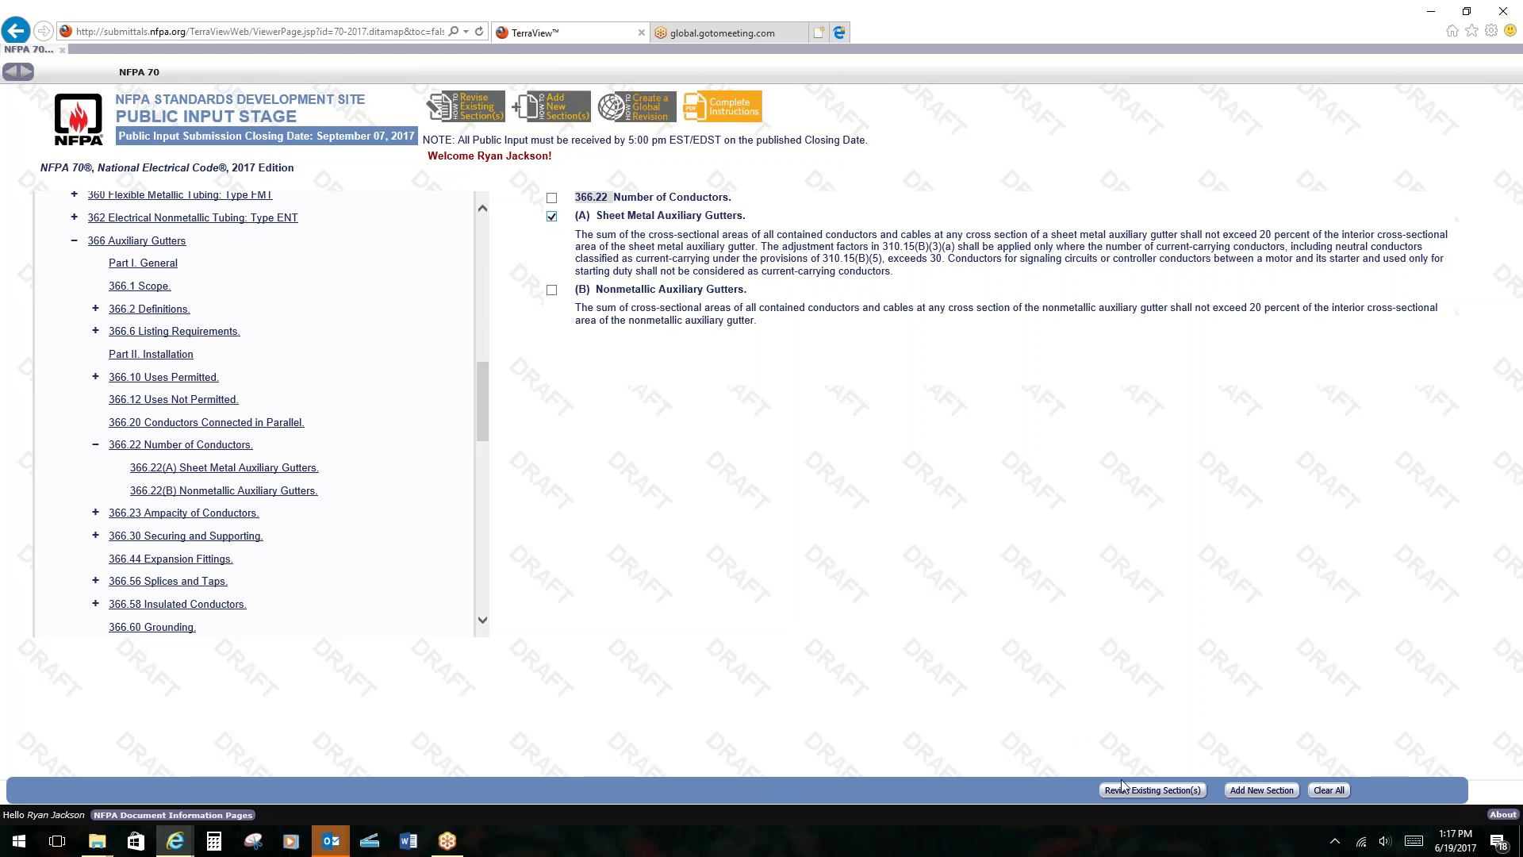
{"action": "left_click", "coordinate": [1142, 793]}
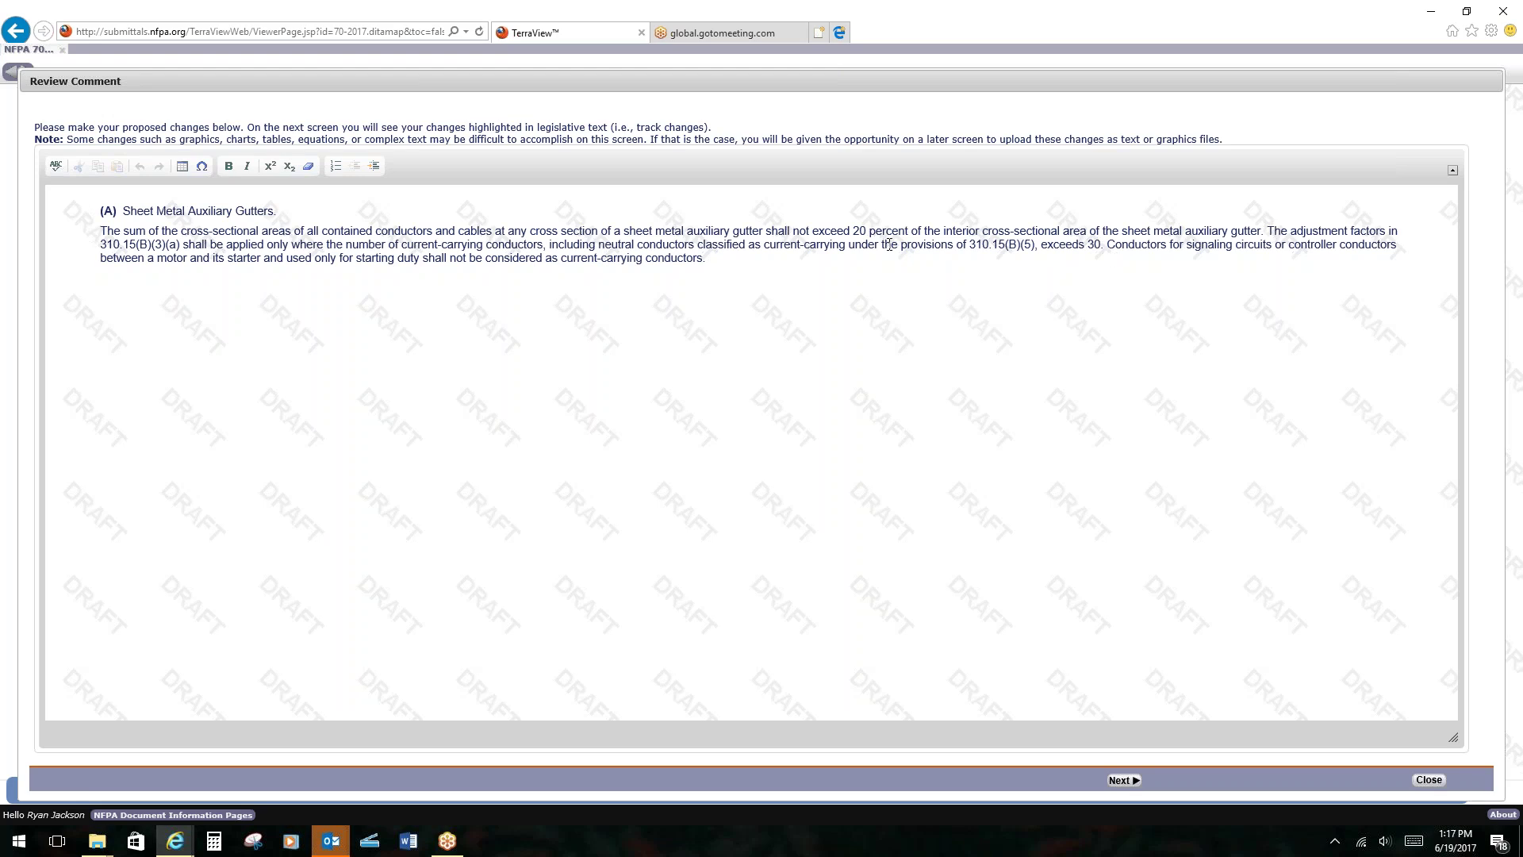
Insert 'in any ne cross-sectional area' after 'exceeds 30' in 366.22(A) and preview it as legislative text.
{"action": "left_click", "coordinate": [1100, 248]}
{"action": "type", "text": "in an"}
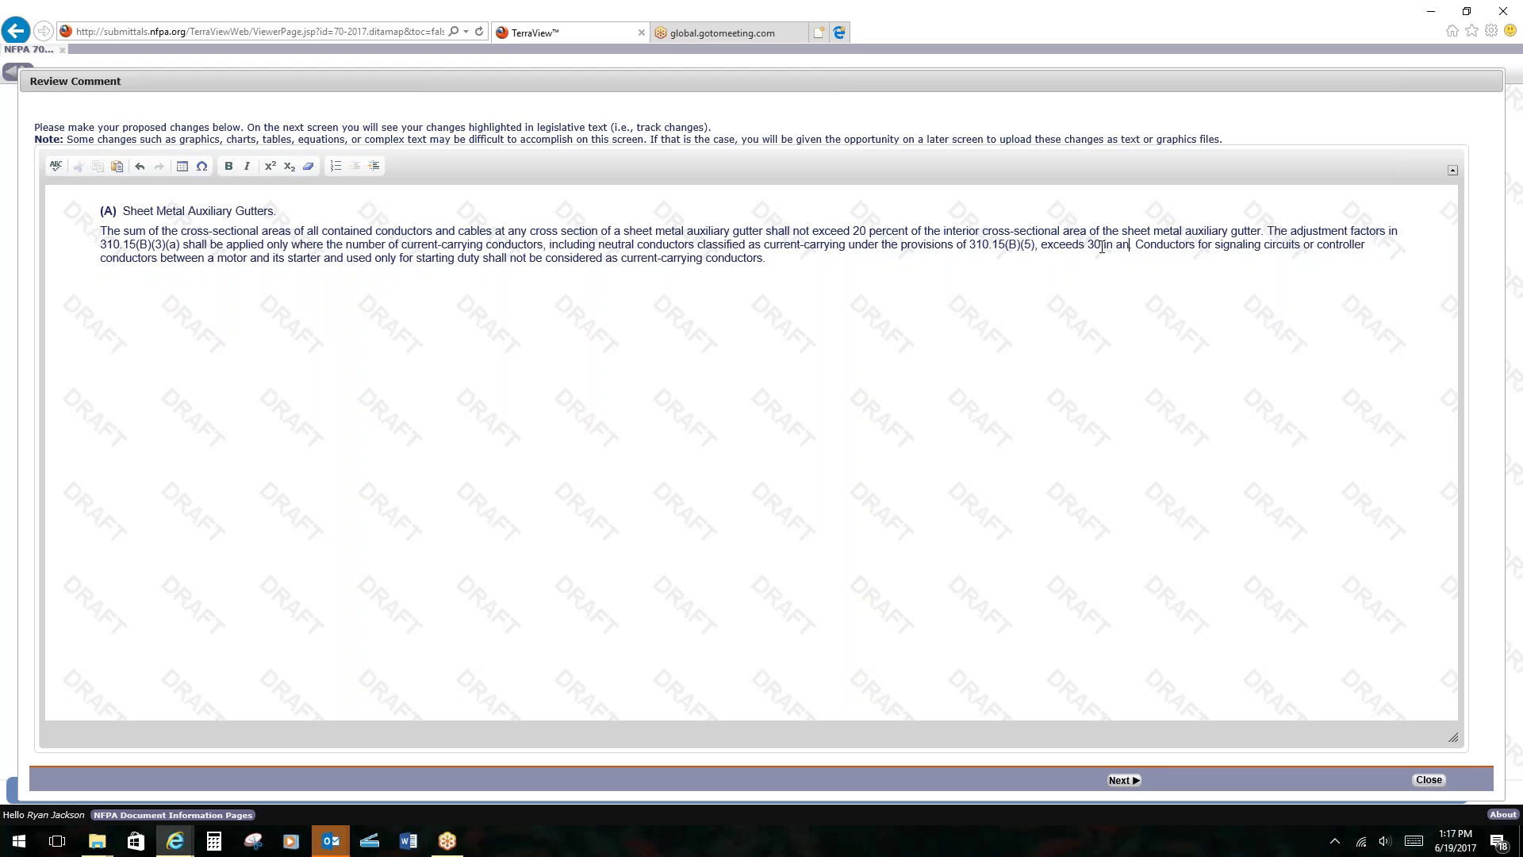
{"action": "type", "text": "y ne cros"}
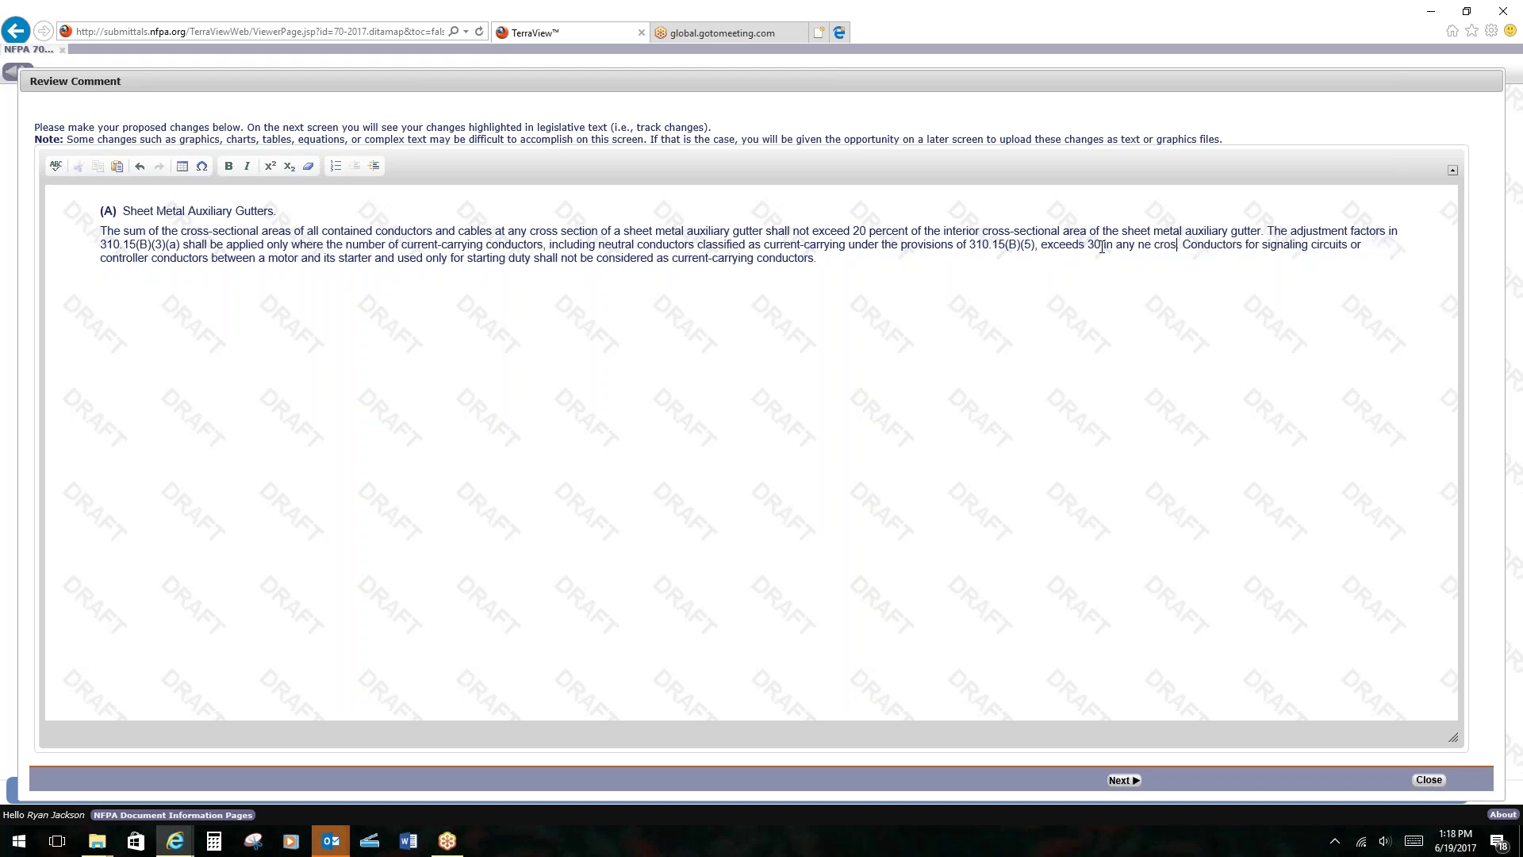
{"action": "type", "text": "s-sectional "}
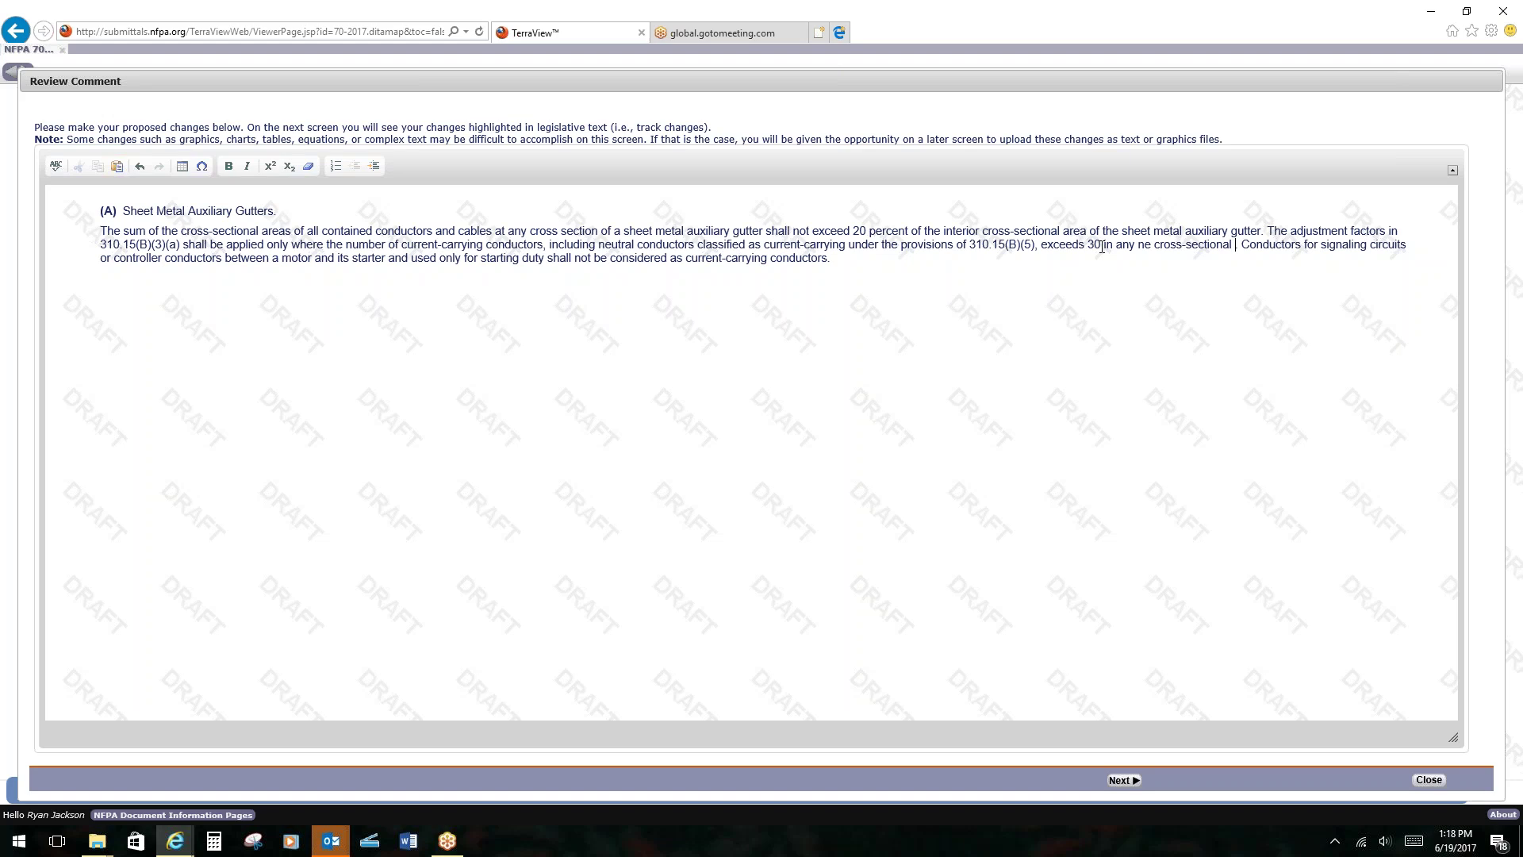
{"action": "type", "text": "rea"}
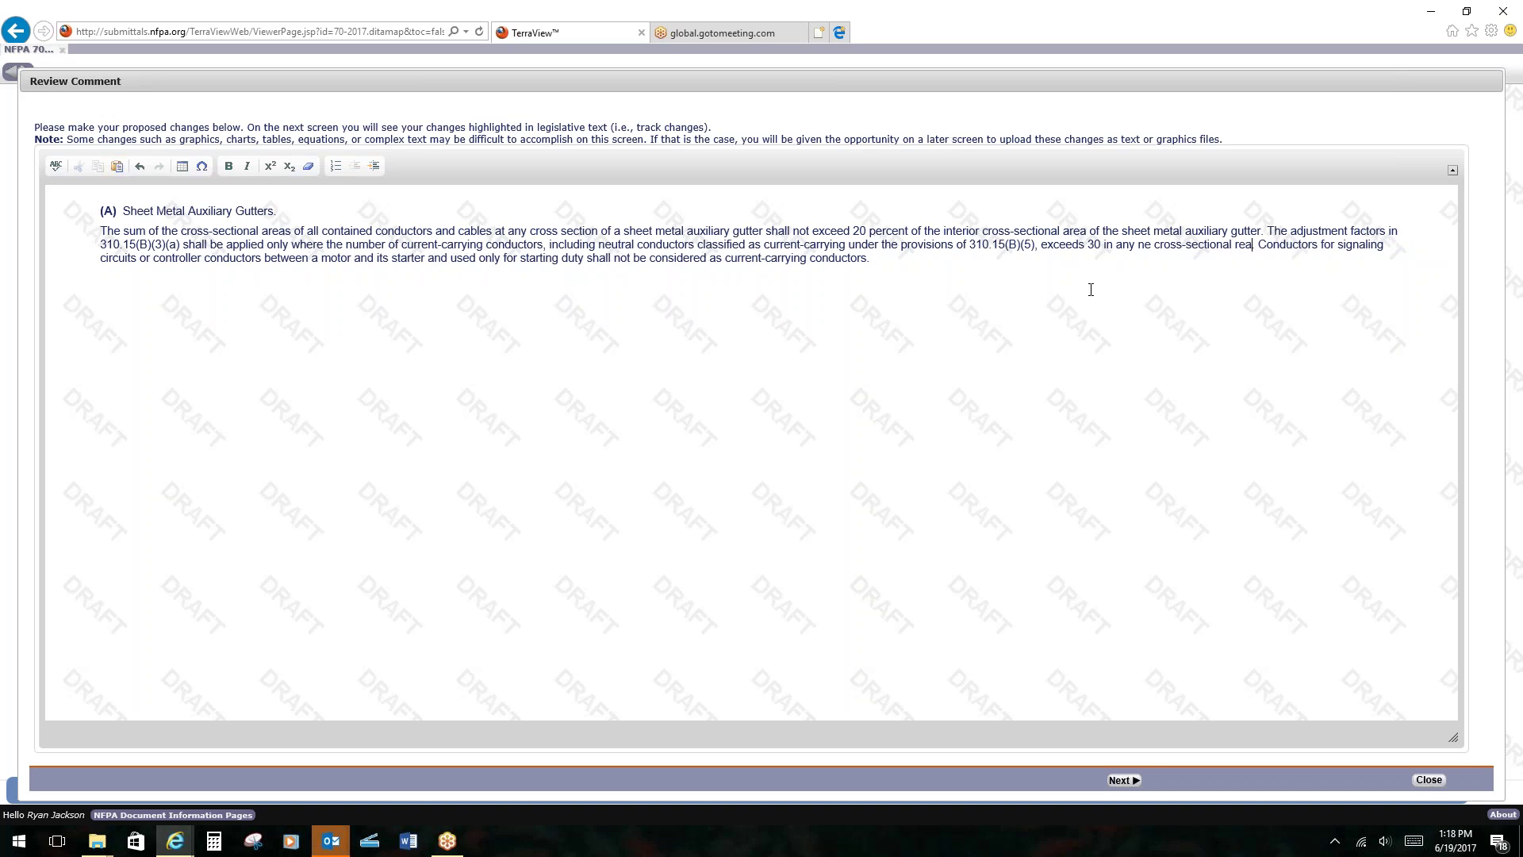
{"action": "type", "text": "a"}
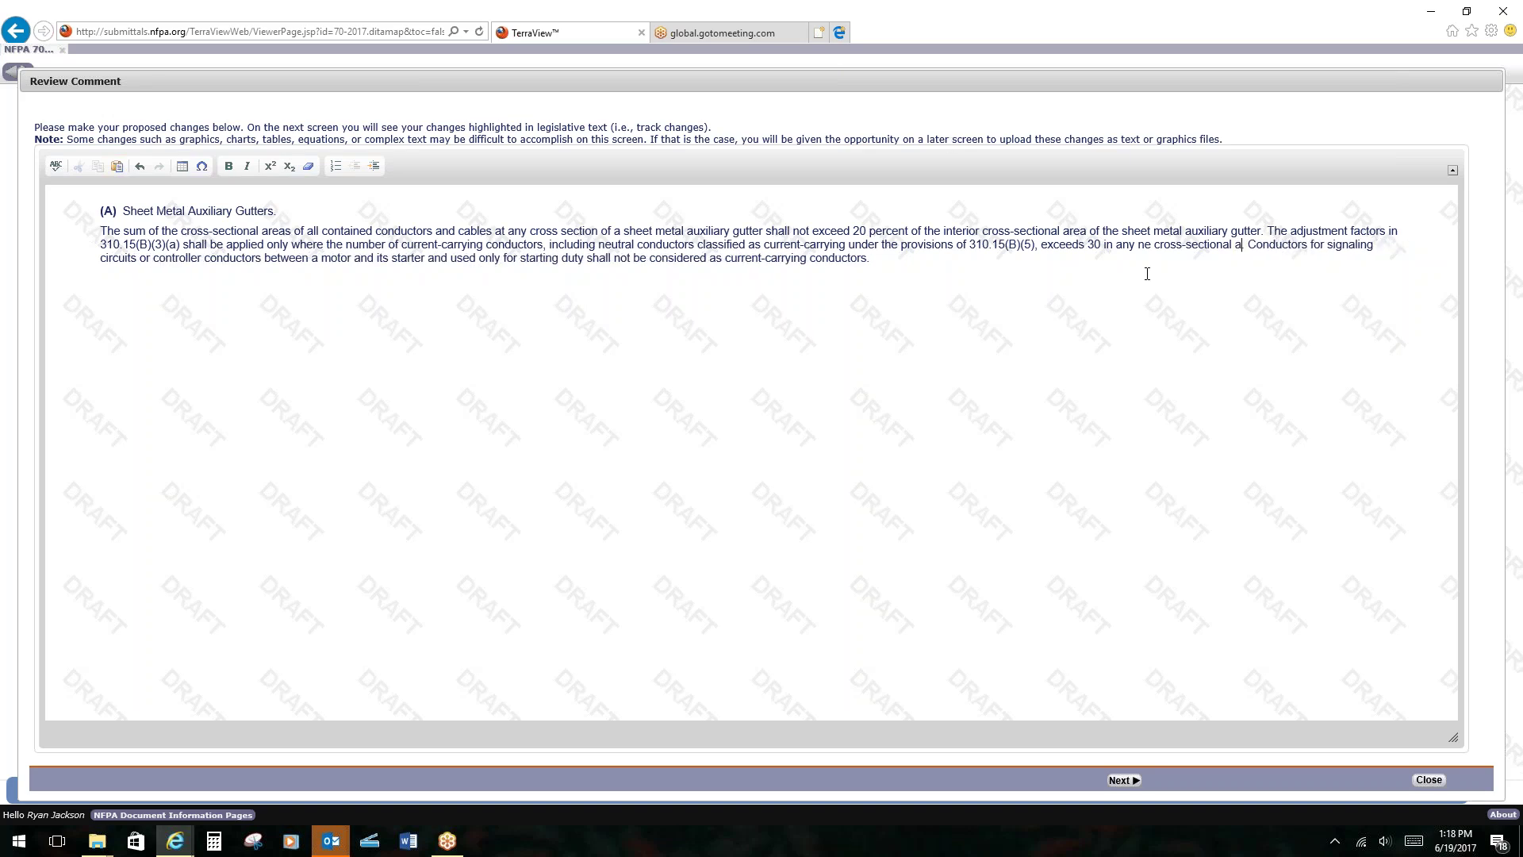
{"action": "type", "text": "."}
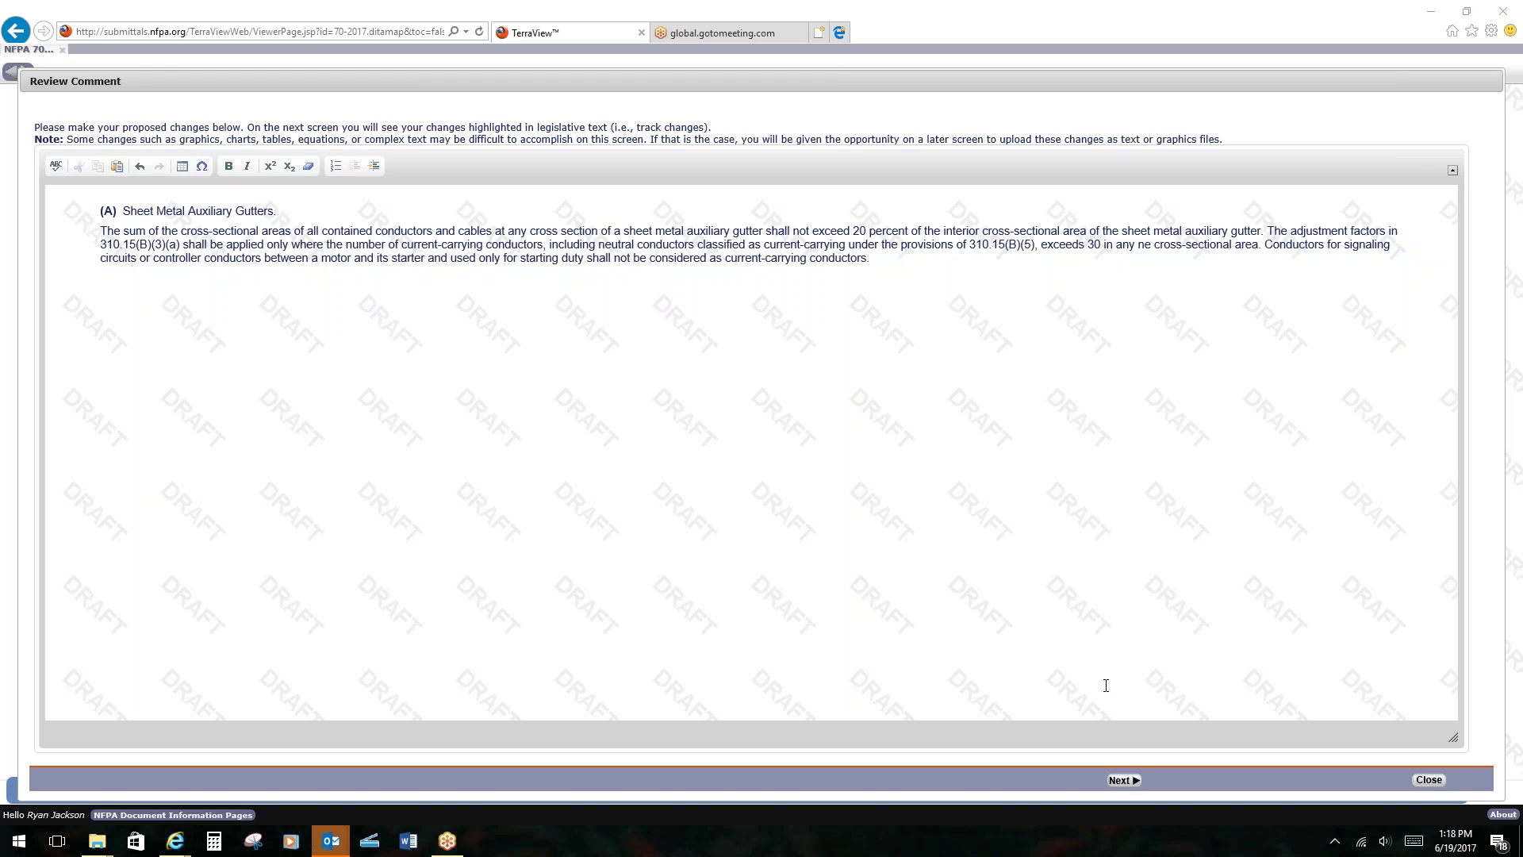
{"action": "left_click", "coordinate": [1124, 781]}
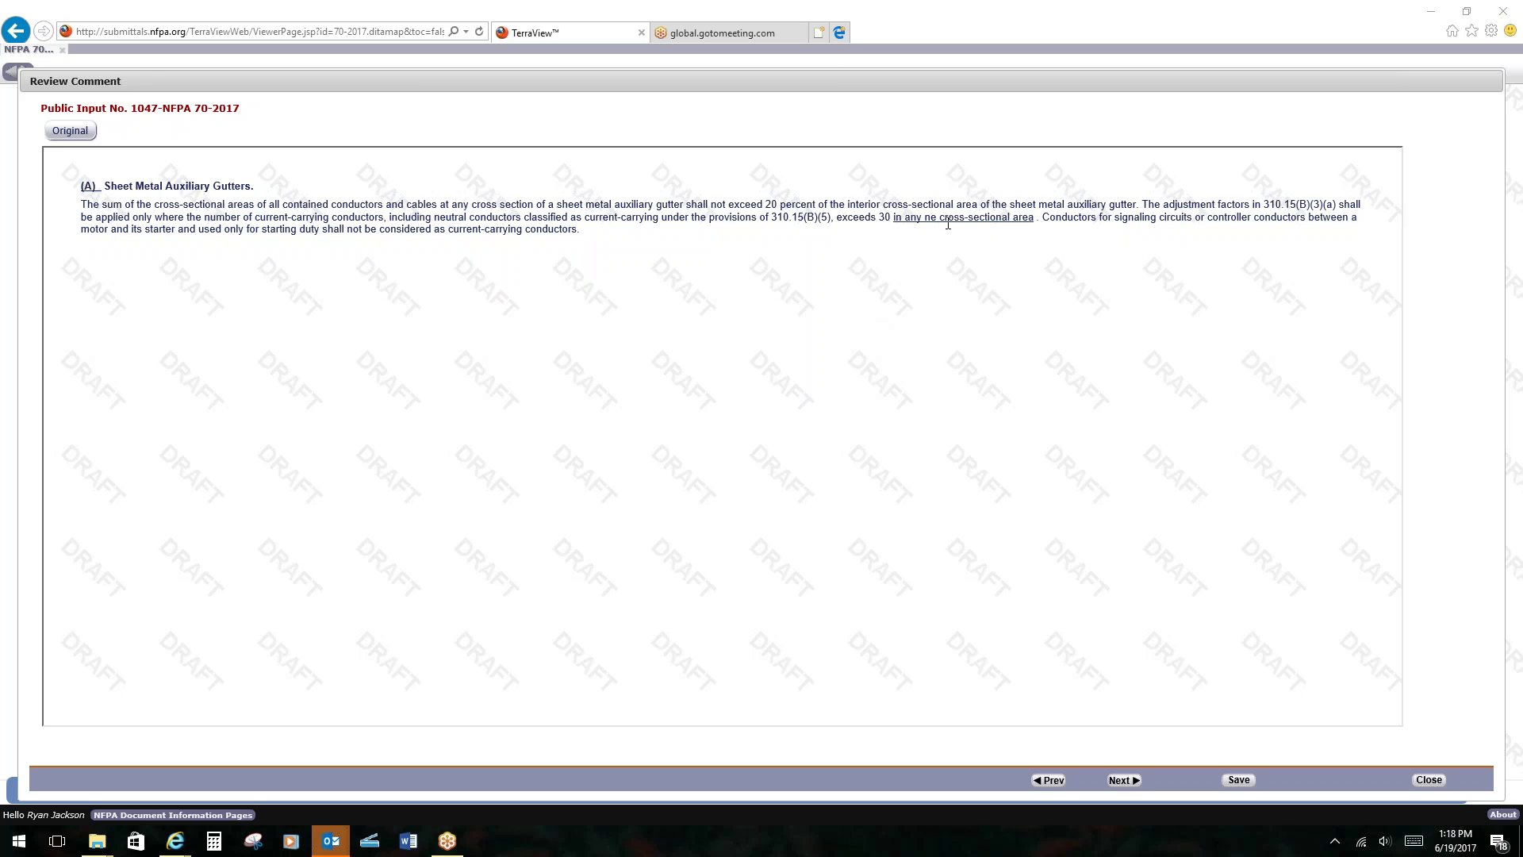
Correct 'ne' to 'one' in the proposed 366.22(A) wording, re-preview, and move on.
{"action": "left_click", "coordinate": [1049, 780]}
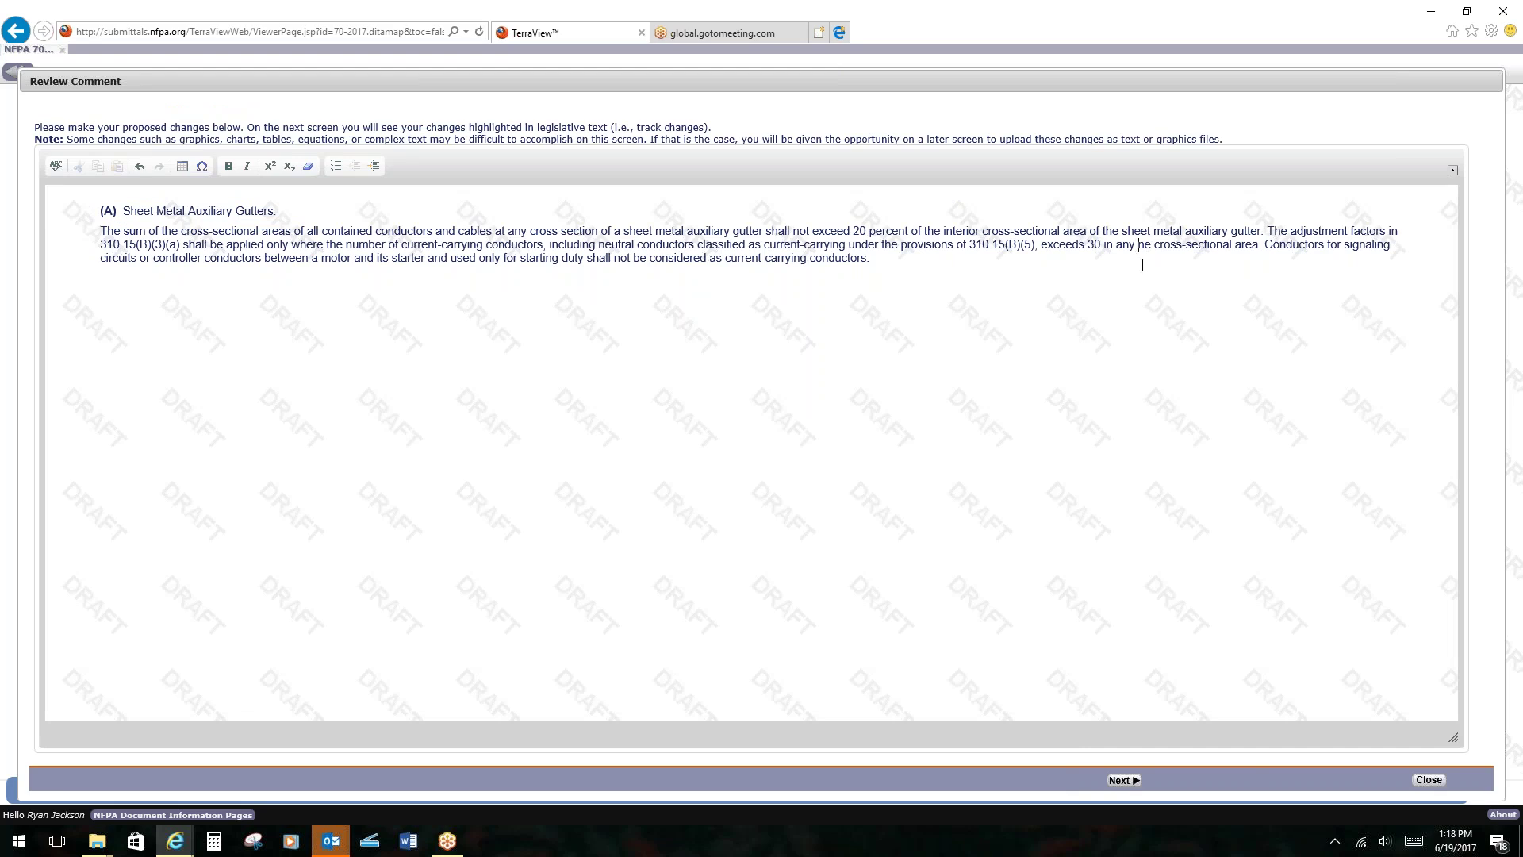
{"action": "type", "text": "on"}
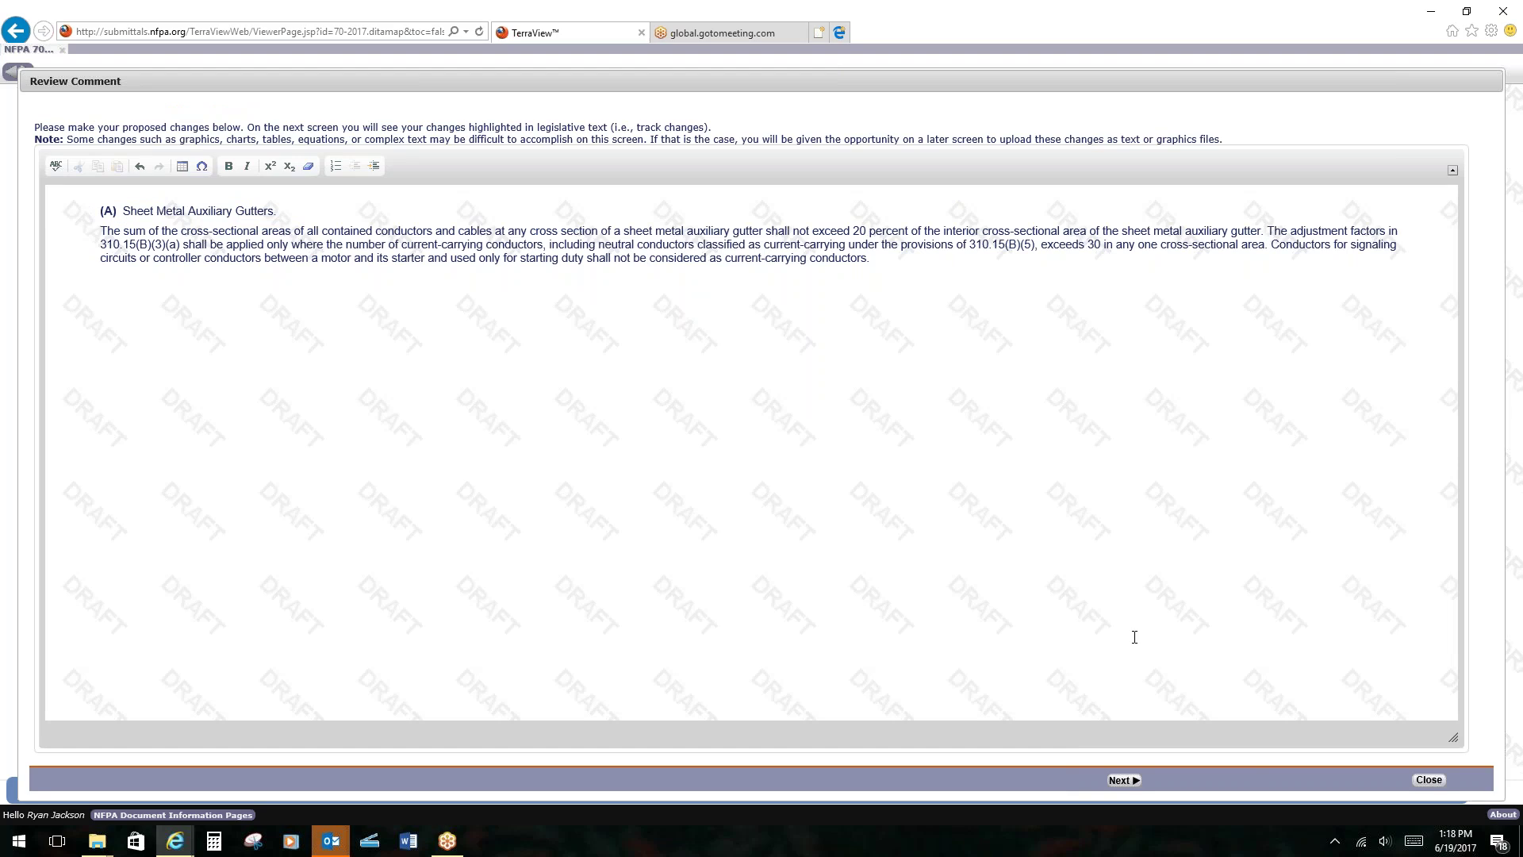
{"action": "left_click", "coordinate": [1119, 779]}
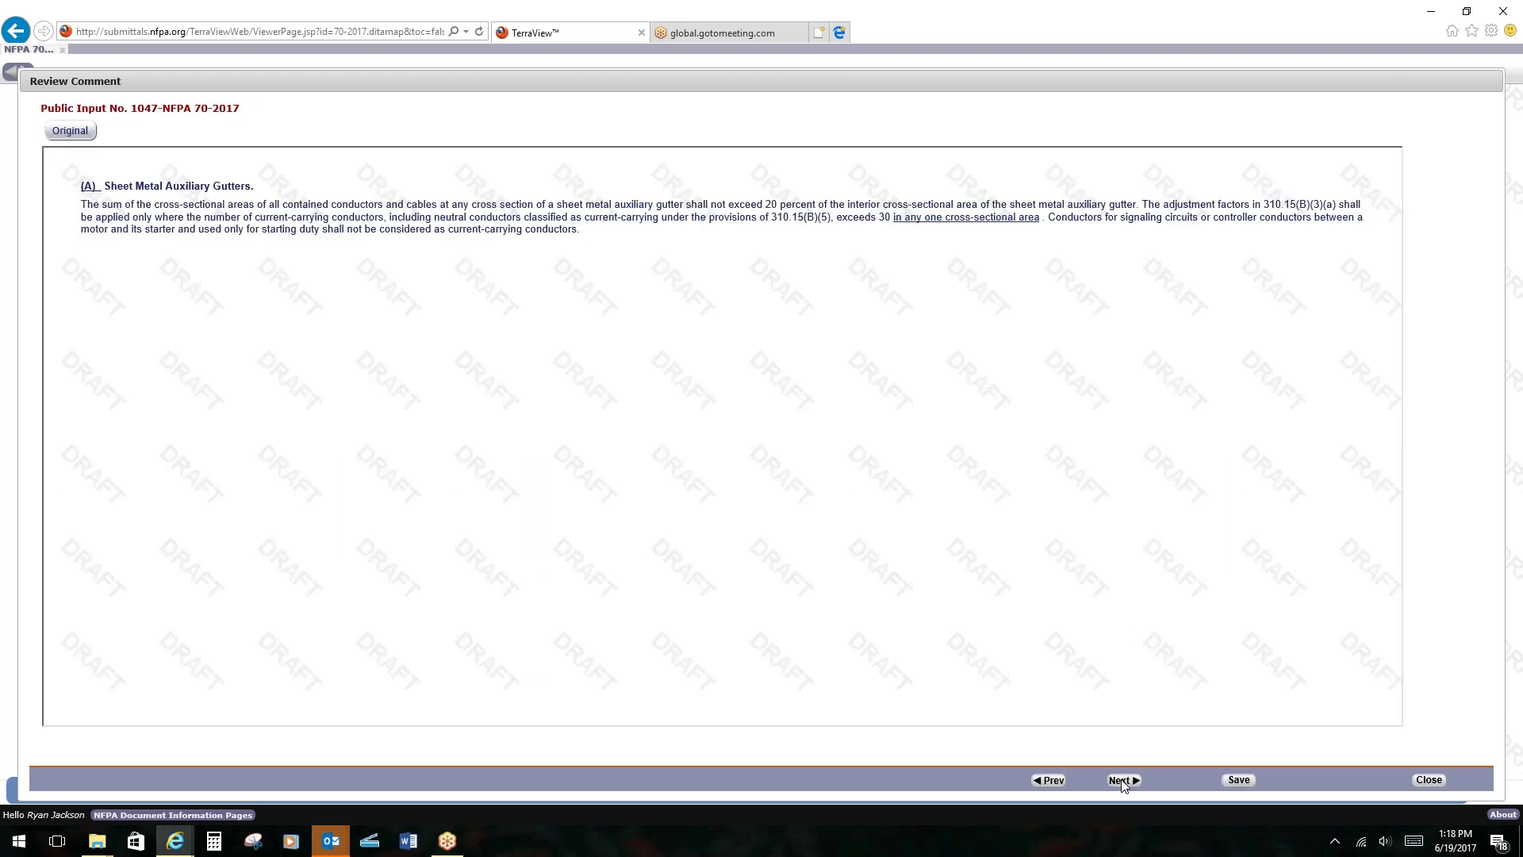
{"action": "left_click", "coordinate": [1120, 780]}
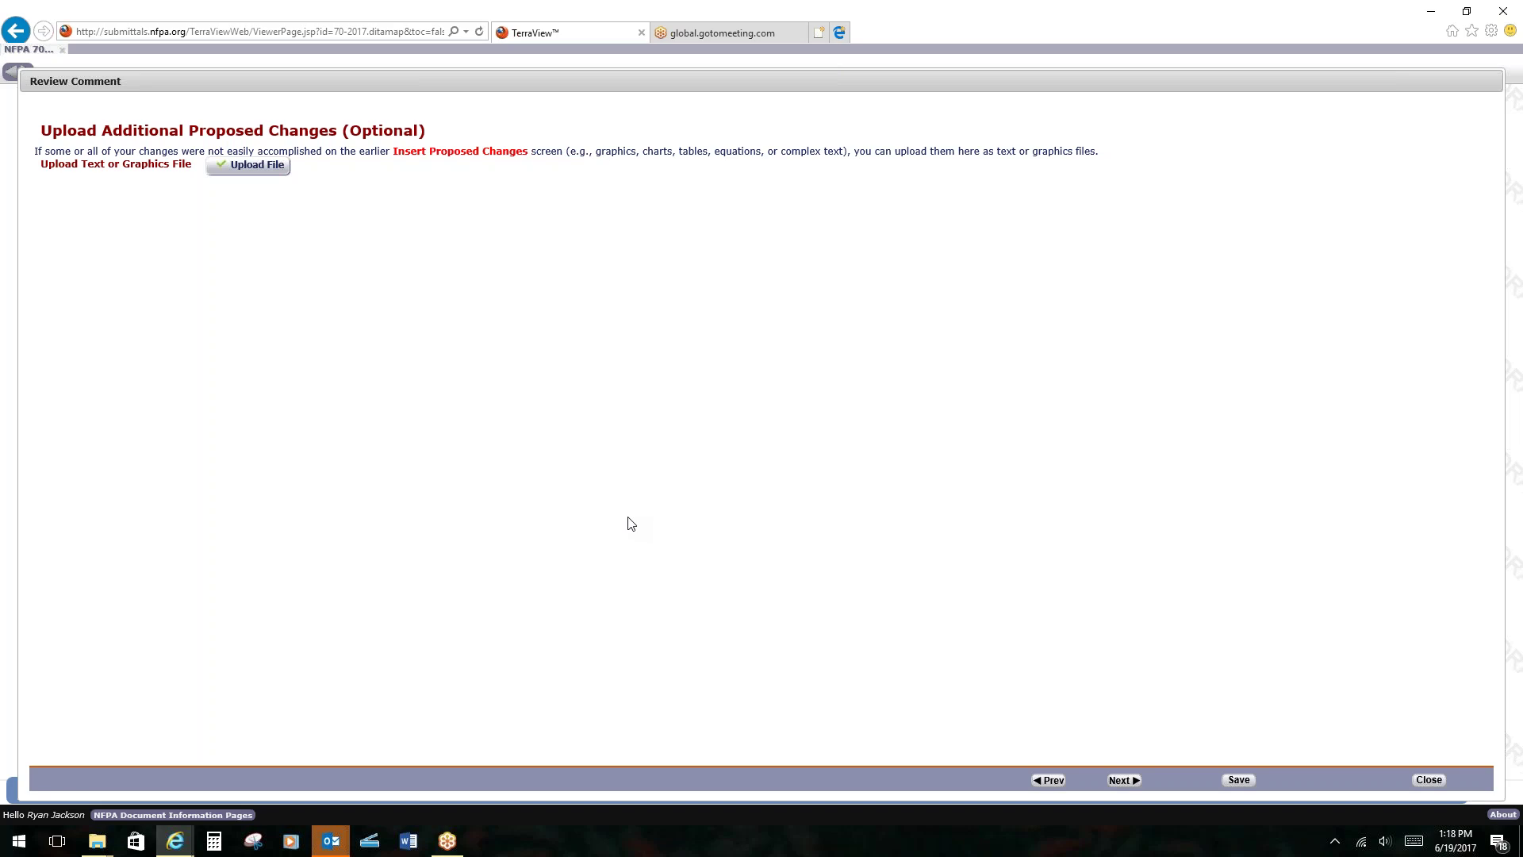
Skip uploading additional proposed changes to reach the Statement of Problem and Substantiation page.
{"action": "left_click", "coordinate": [1123, 779]}
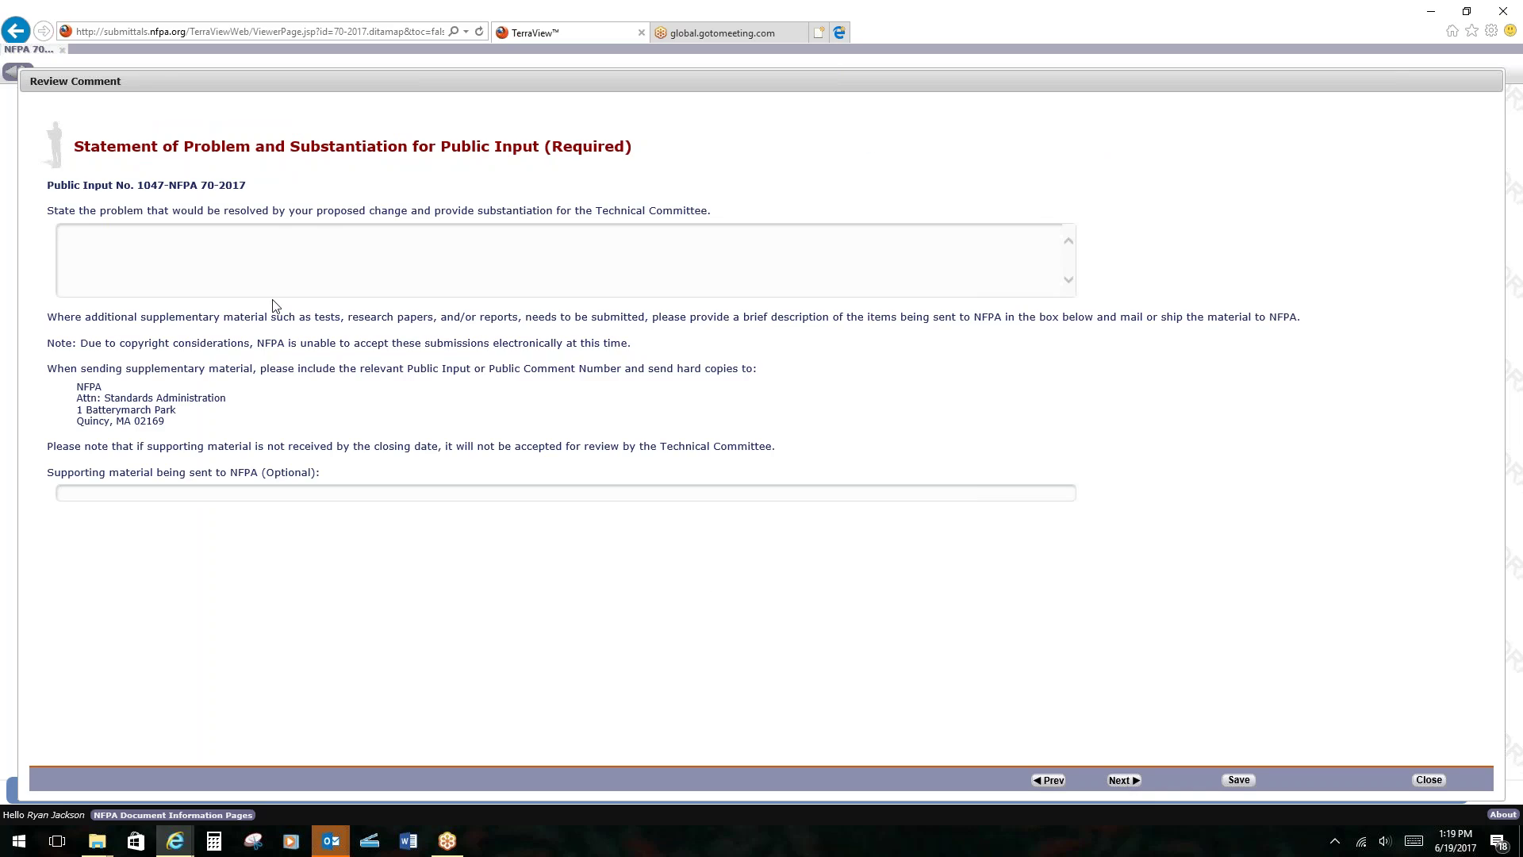
Enter the substantiation that this input mirrors 376.22, changed in the 2014 cycle.
{"action": "left_click", "coordinate": [412, 268]}
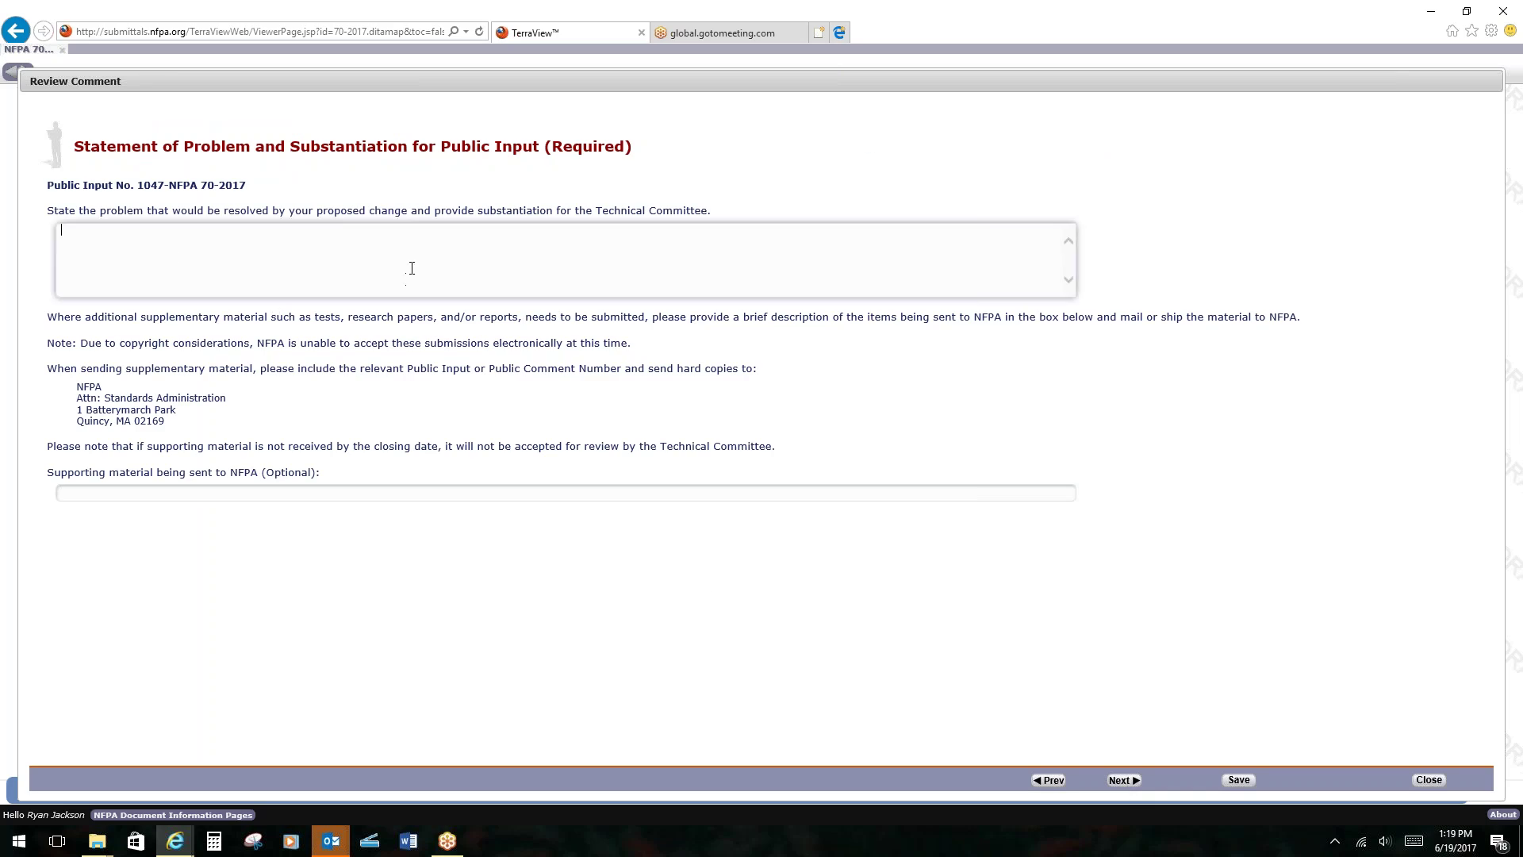
{"action": "type", "text": "This input seeks to mirror the requirements of"}
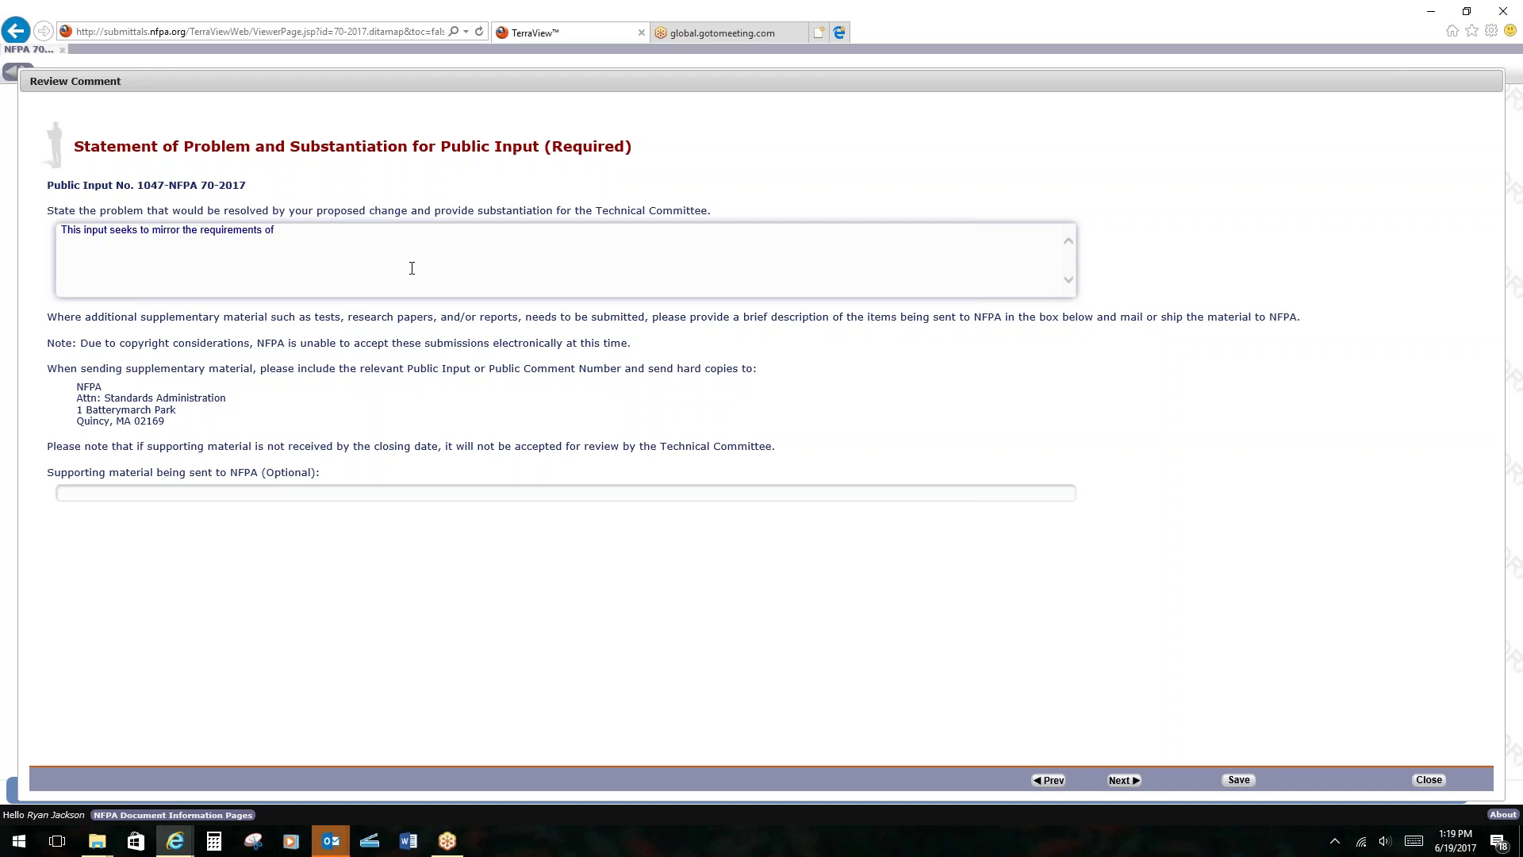
{"action": "type", "text": " 376.22. In the 2014 cycle I made a change to "}
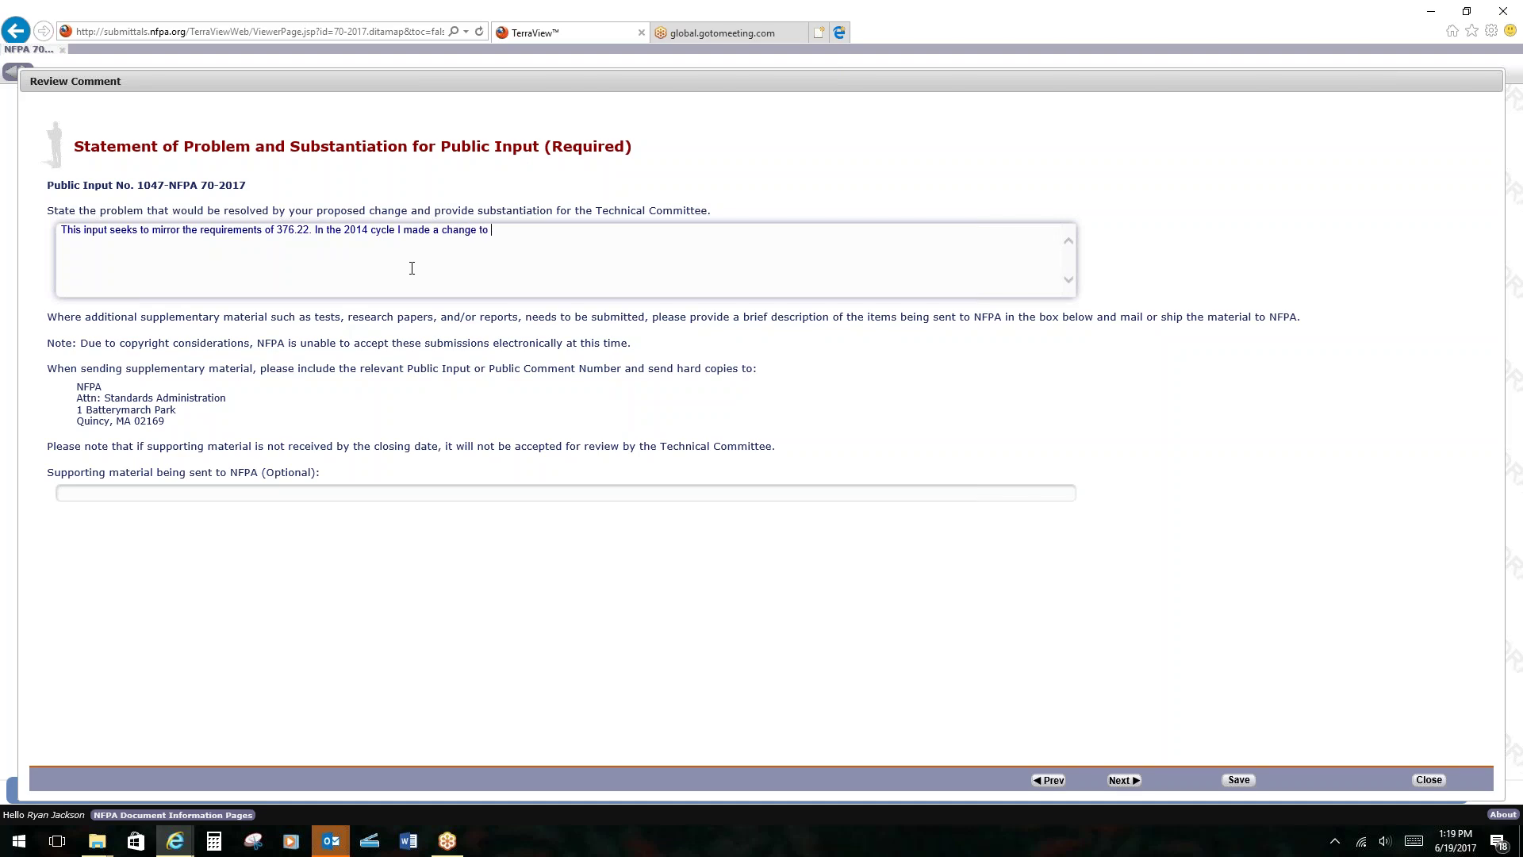
{"action": "type", "text": "376.22 that was accepted.; however, I rogot"}
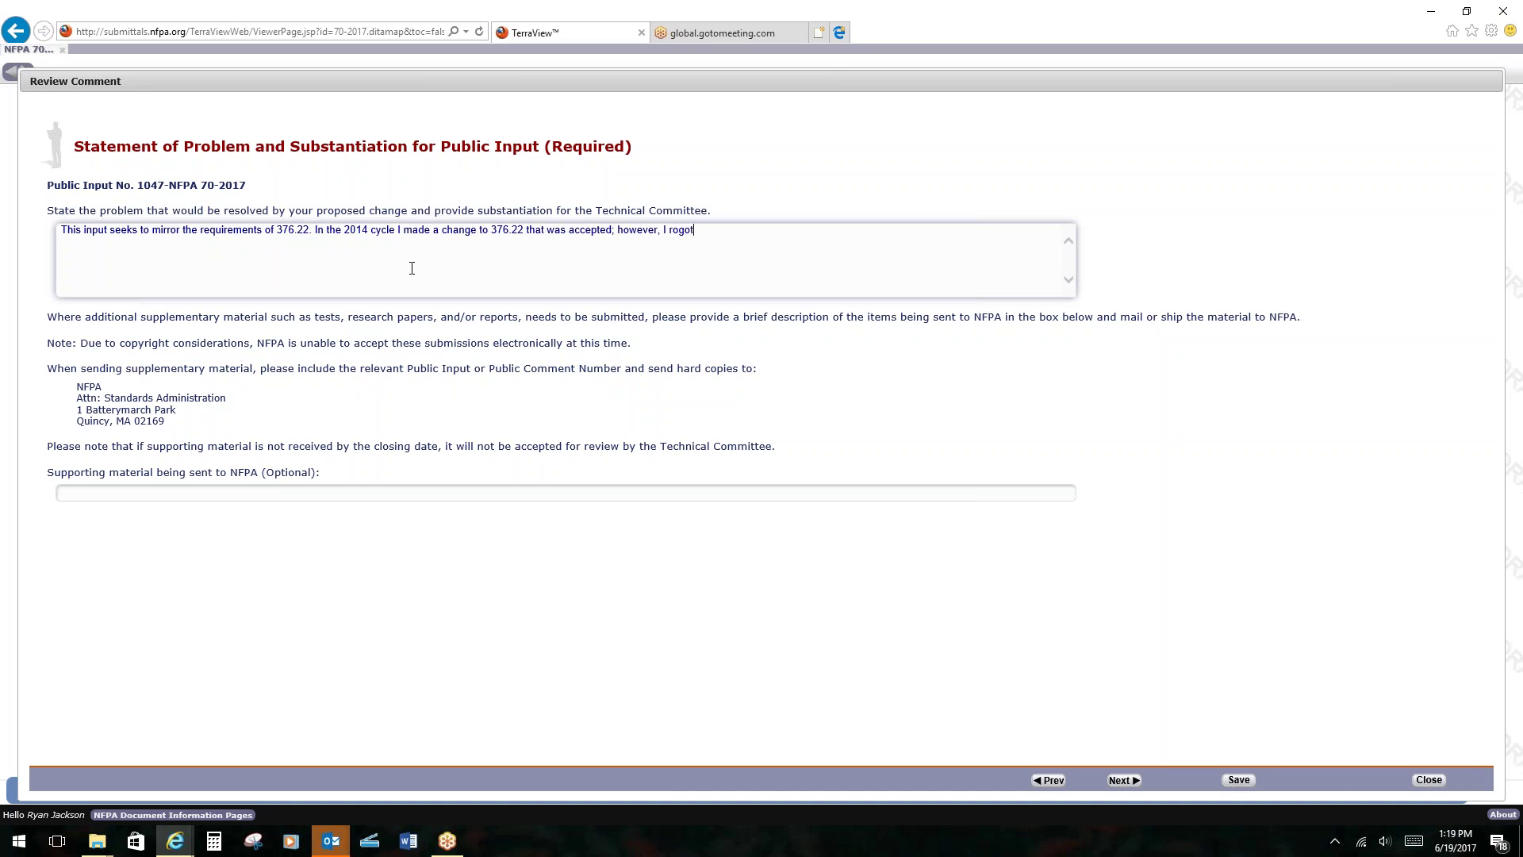
{"action": "type", "text": " to make a proposal here as we;l"}
{"action": "key", "text": "BackSpace"}
{"action": "type", "text": "ll."}
Correct the misspelling 'rogot' to 'forgot' in the substantiation and advance to the next step.
{"action": "right_click", "coordinate": [684, 238]}
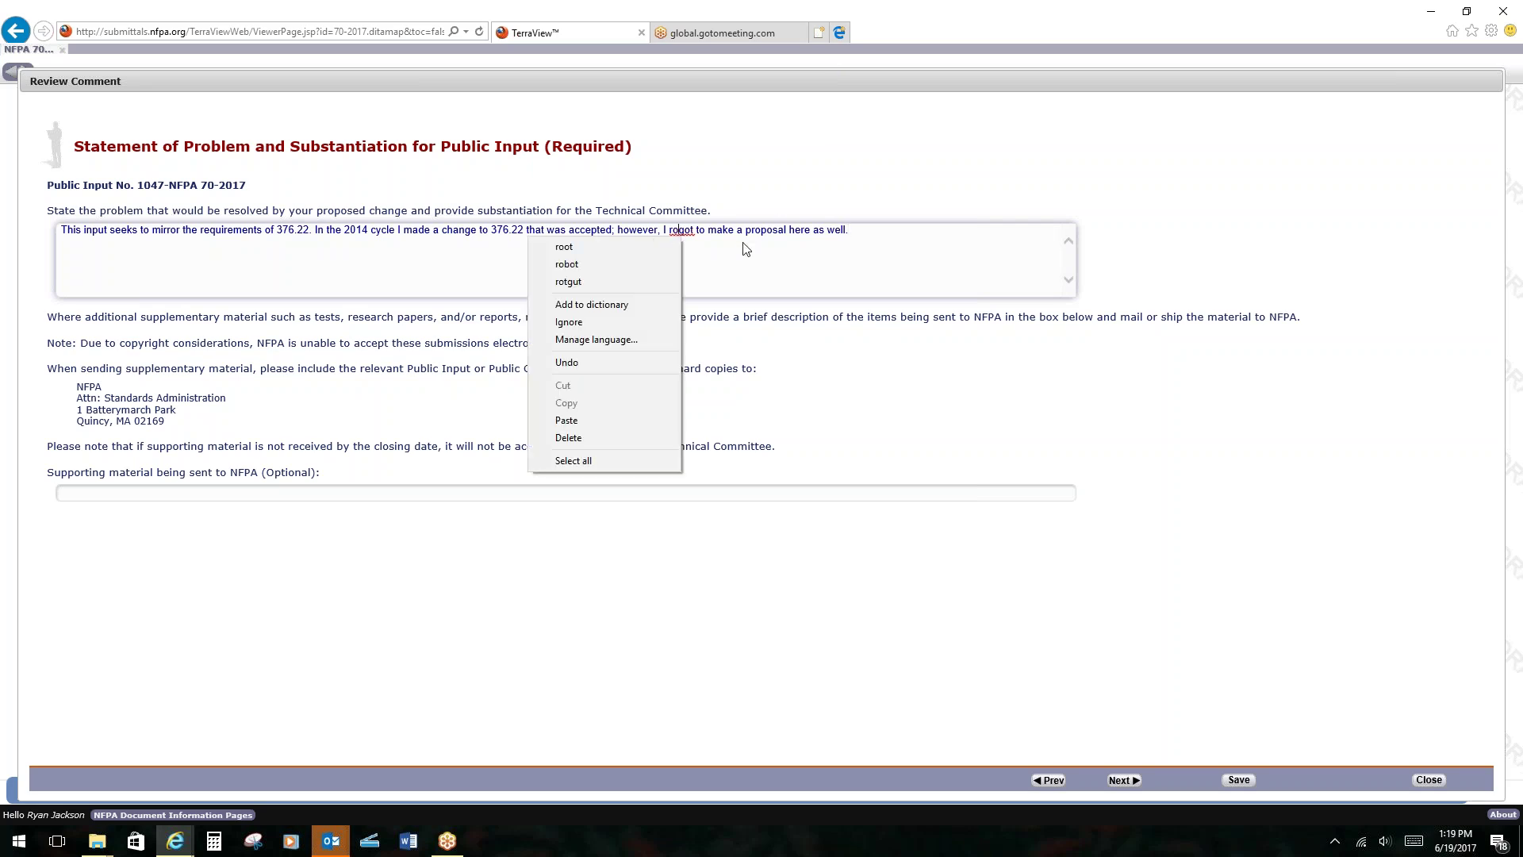
{"action": "left_click", "coordinate": [705, 250]}
{"action": "left_click", "coordinate": [692, 238]}
{"action": "key", "text": "BackSpace"}
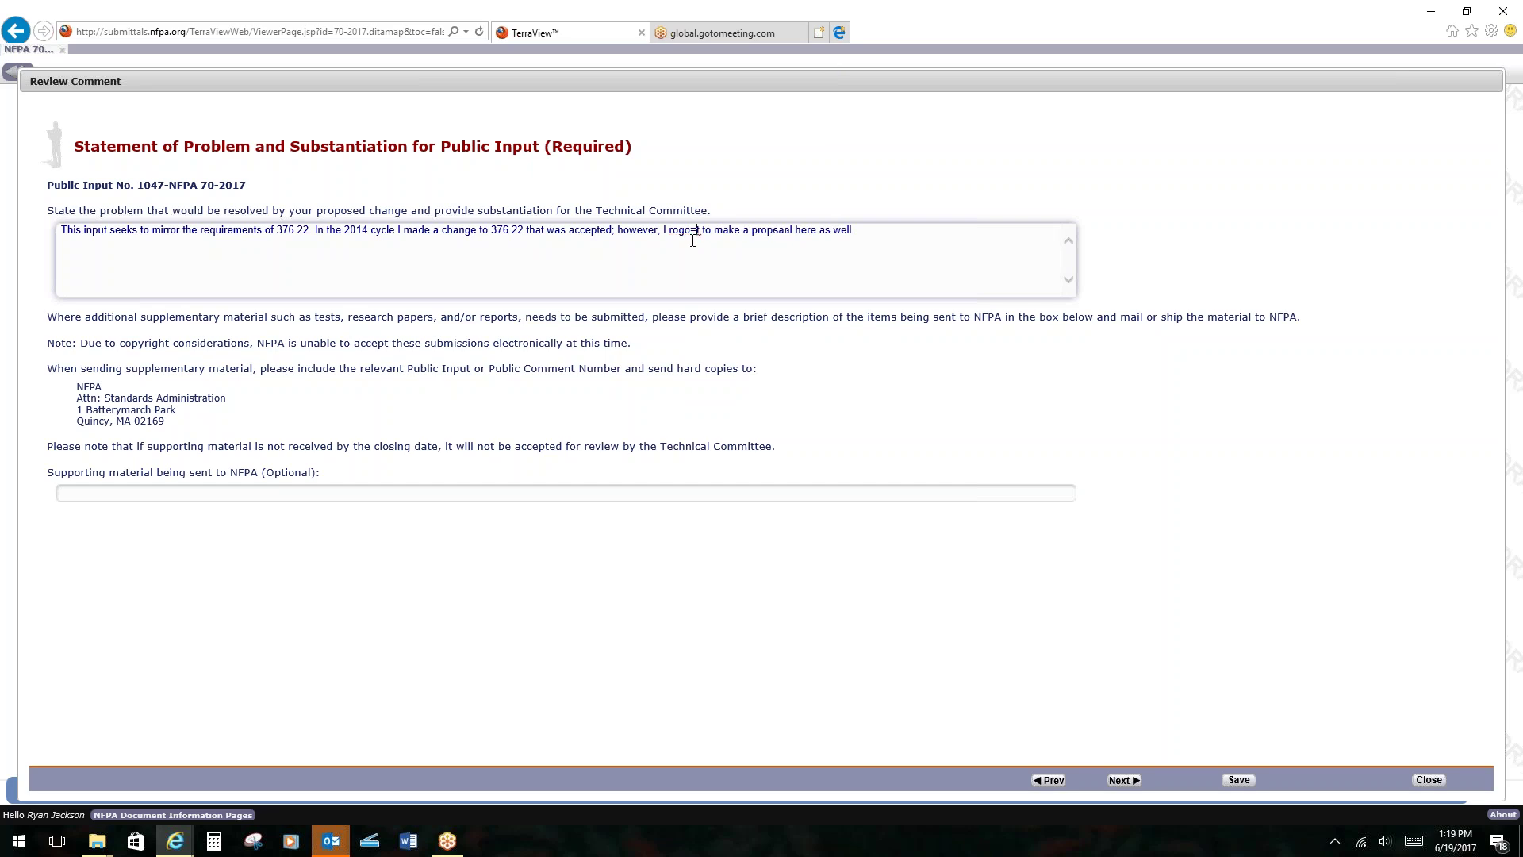
{"action": "key", "text": "BackSpace"}
{"action": "key", "text": "BackSpace"}
{"action": "key", "text": "BackSpace"}
{"action": "key", "text": "Delete"}
{"action": "type", "text": "forgot"}
{"action": "left_click", "coordinate": [599, 276]}
{"action": "left_click", "coordinate": [1124, 781]}
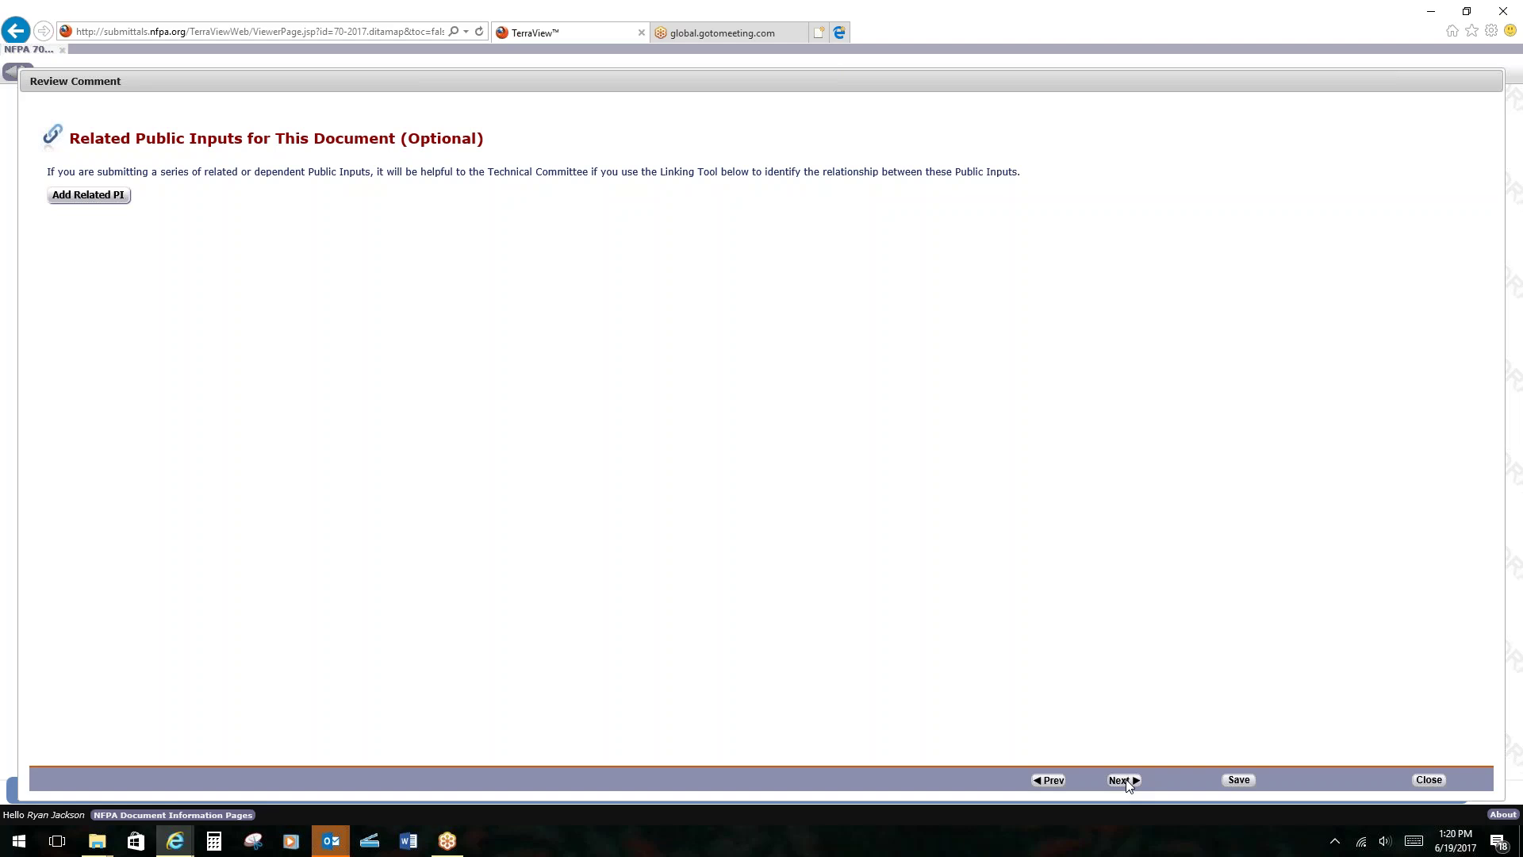
Leave Related Public Inputs empty and continue to Submitter Information Verification.
{"action": "left_click", "coordinate": [1124, 780]}
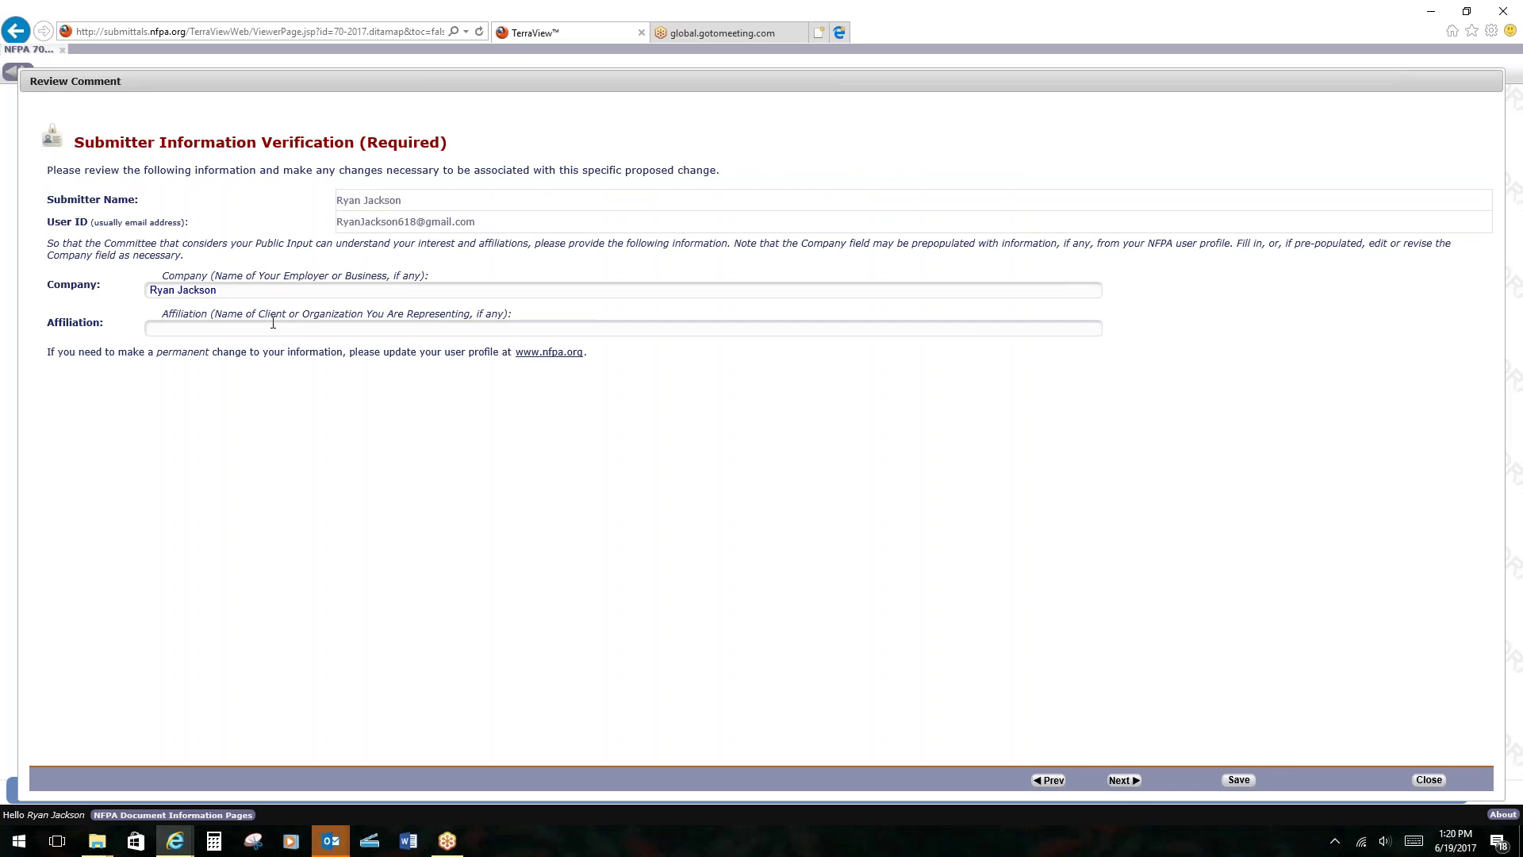
Confirm submitter information, sign the copyright assignment, and submit the public input for 366.22(A).
{"action": "left_click", "coordinate": [1132, 782]}
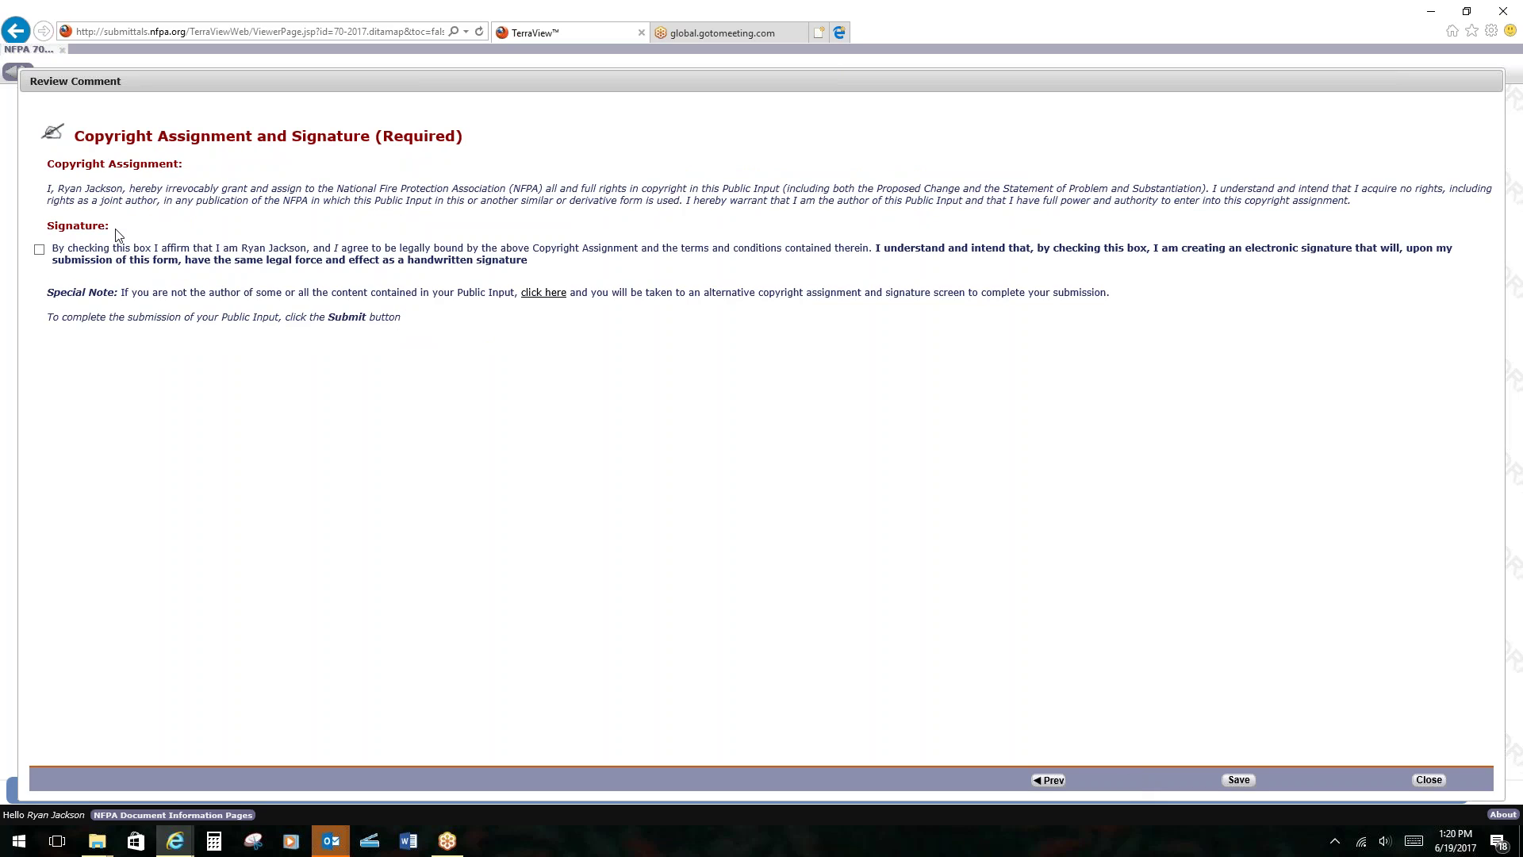
{"action": "left_click", "coordinate": [39, 250]}
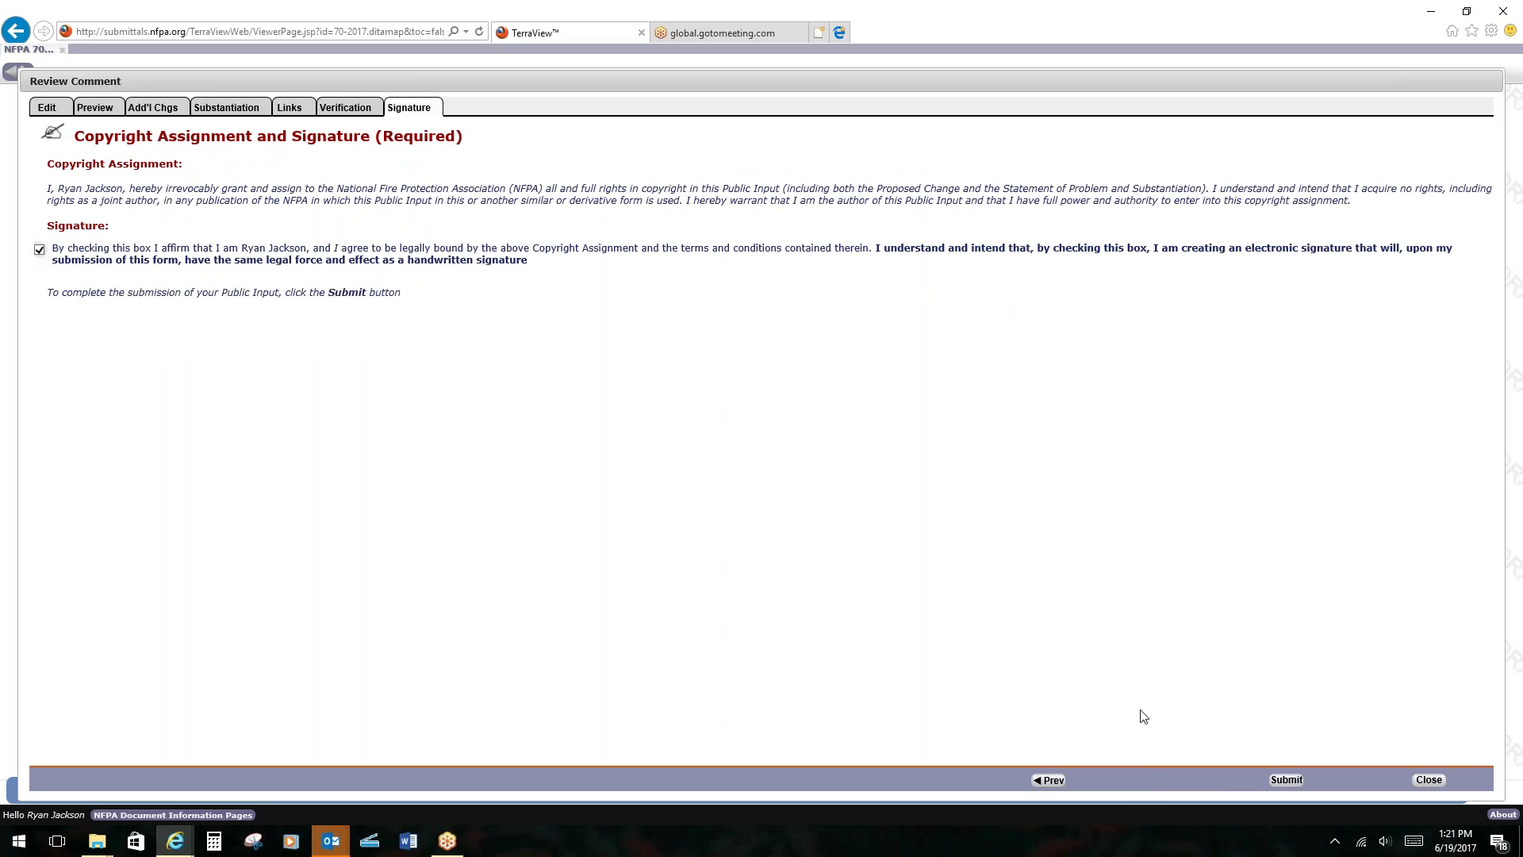
{"action": "left_click", "coordinate": [1283, 781]}
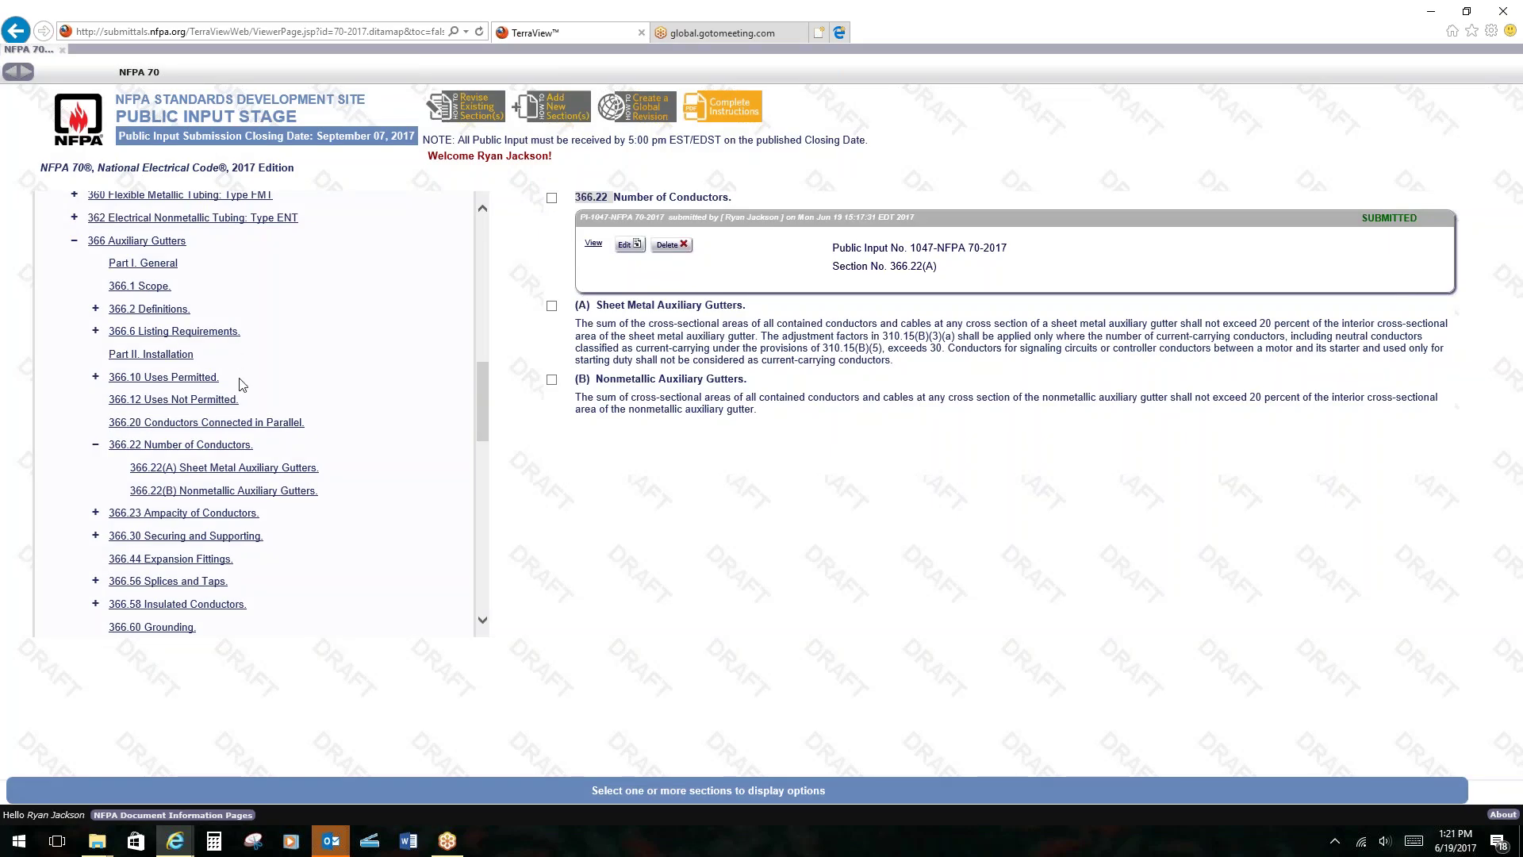
Navigate Chapter 5 > 501 > 501.10 in the contents and open 501.10(B) Class I, Division 2.
{"action": "left_click_drag", "start_coordinate": [483, 414], "coordinate": [468, 286]}
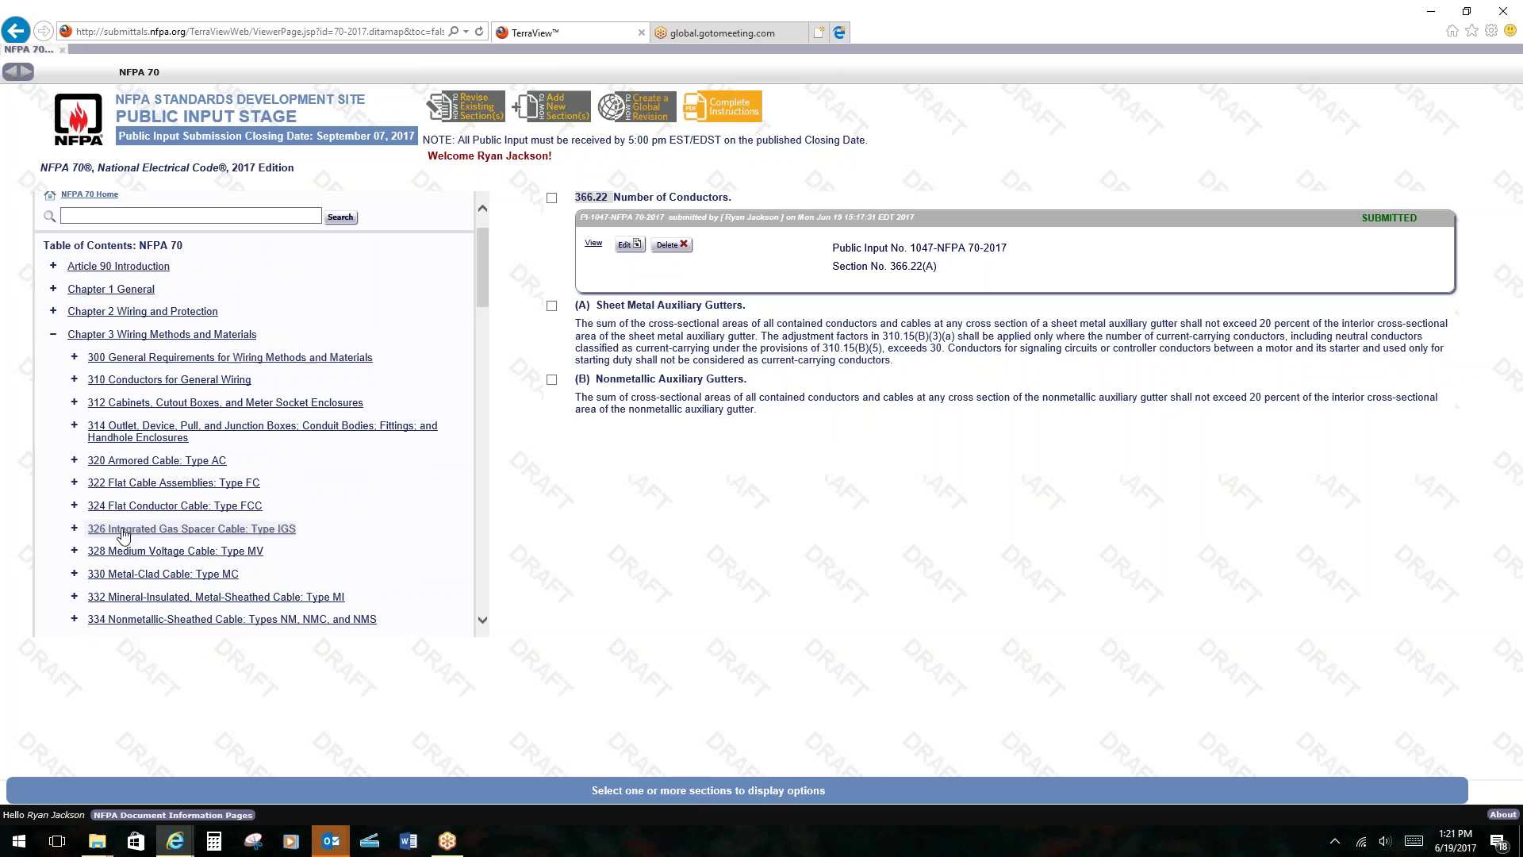
{"action": "scroll", "coordinate": [149, 492], "scroll_direction": "down", "scroll_amount": 10}
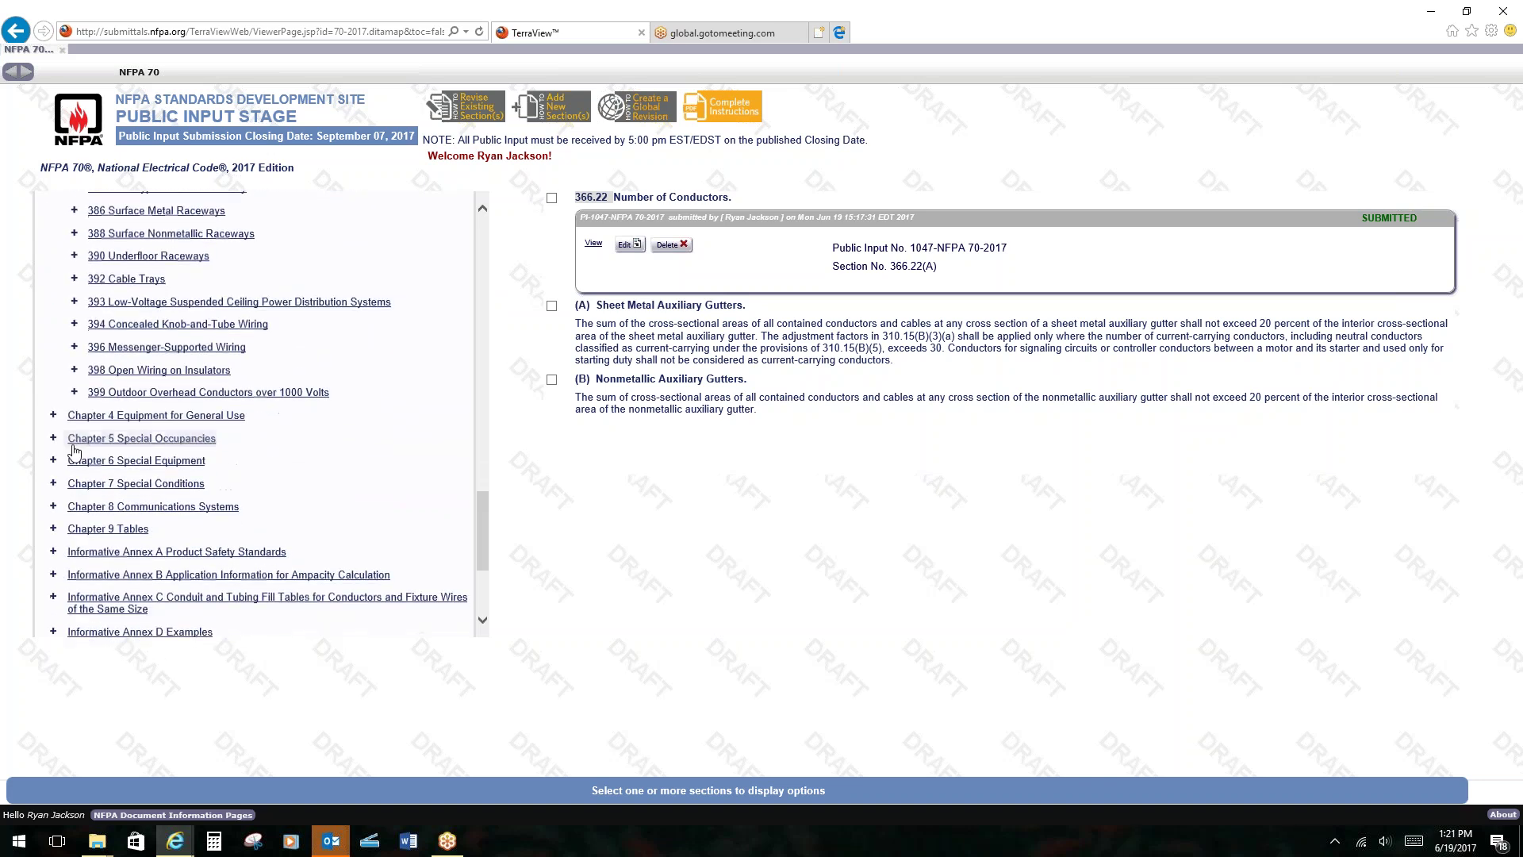
{"action": "left_click", "coordinate": [55, 439]}
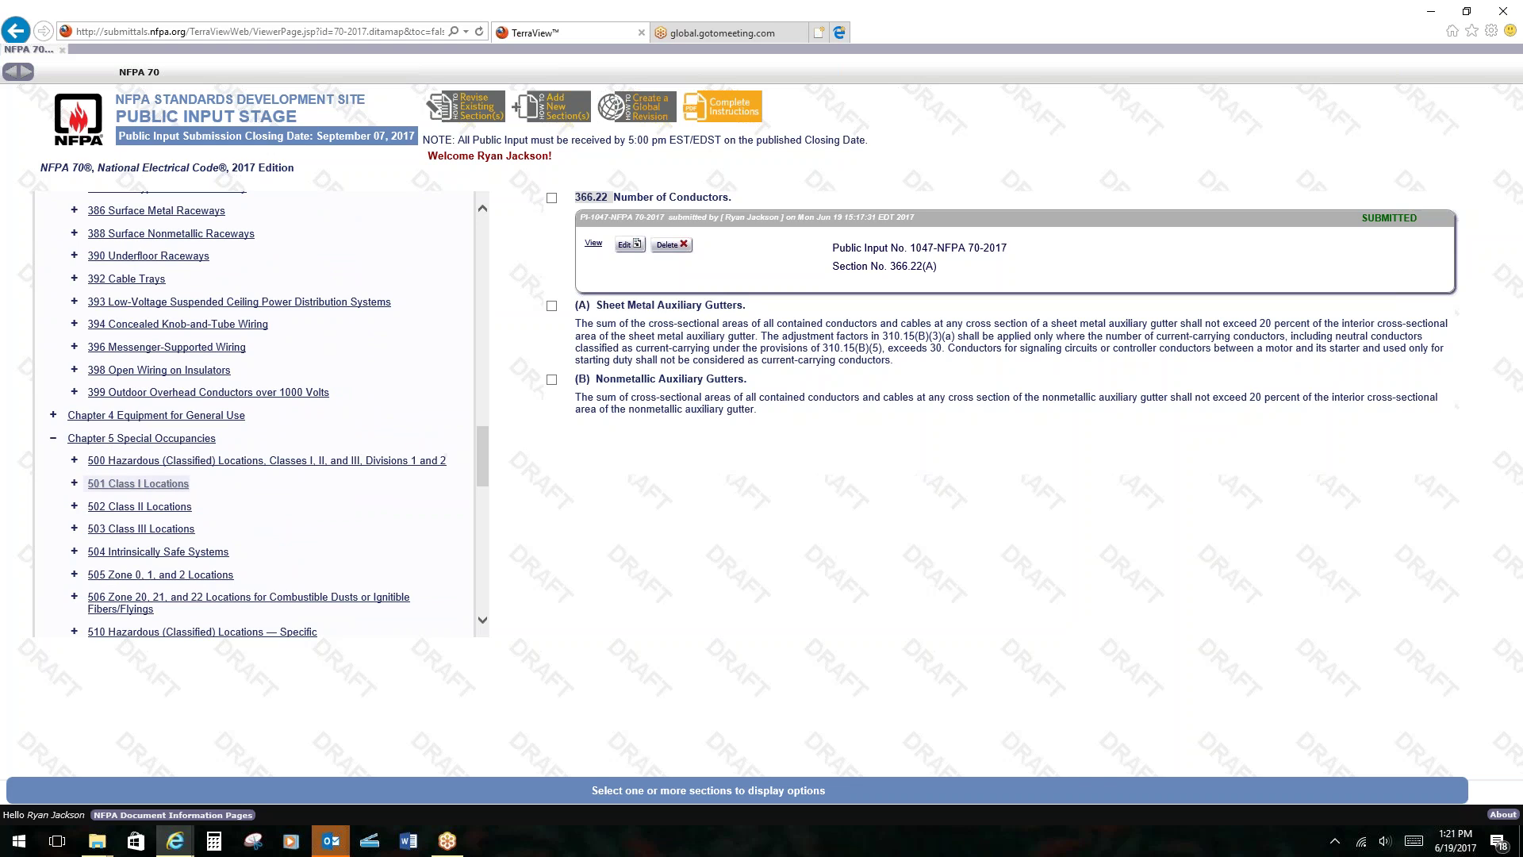
{"action": "left_click", "coordinate": [75, 483]}
{"action": "scroll", "coordinate": [98, 474], "scroll_direction": "down", "scroll_amount": 3}
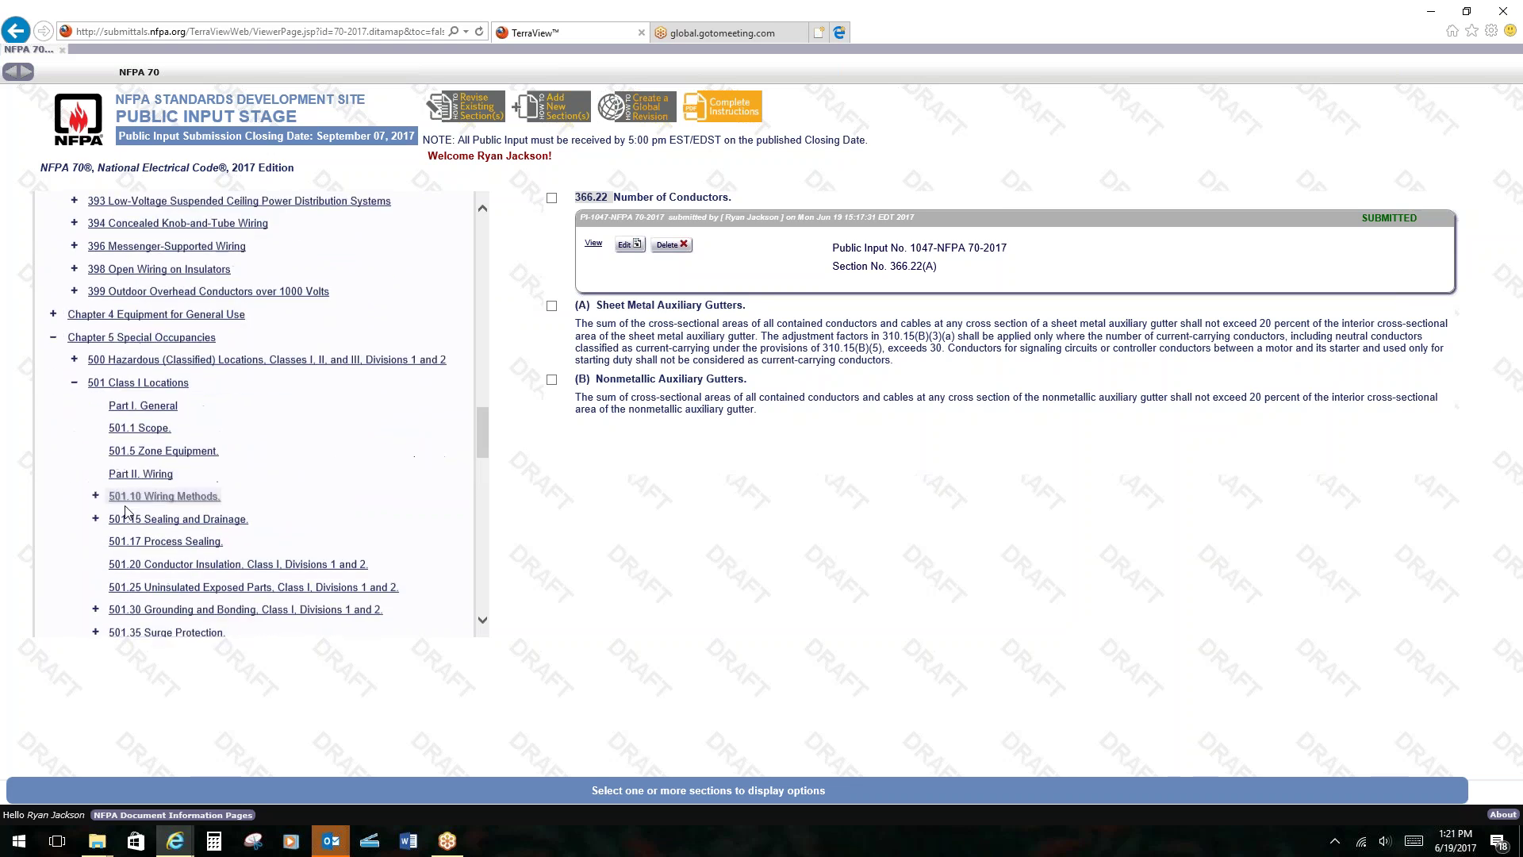
{"action": "left_click", "coordinate": [96, 464]}
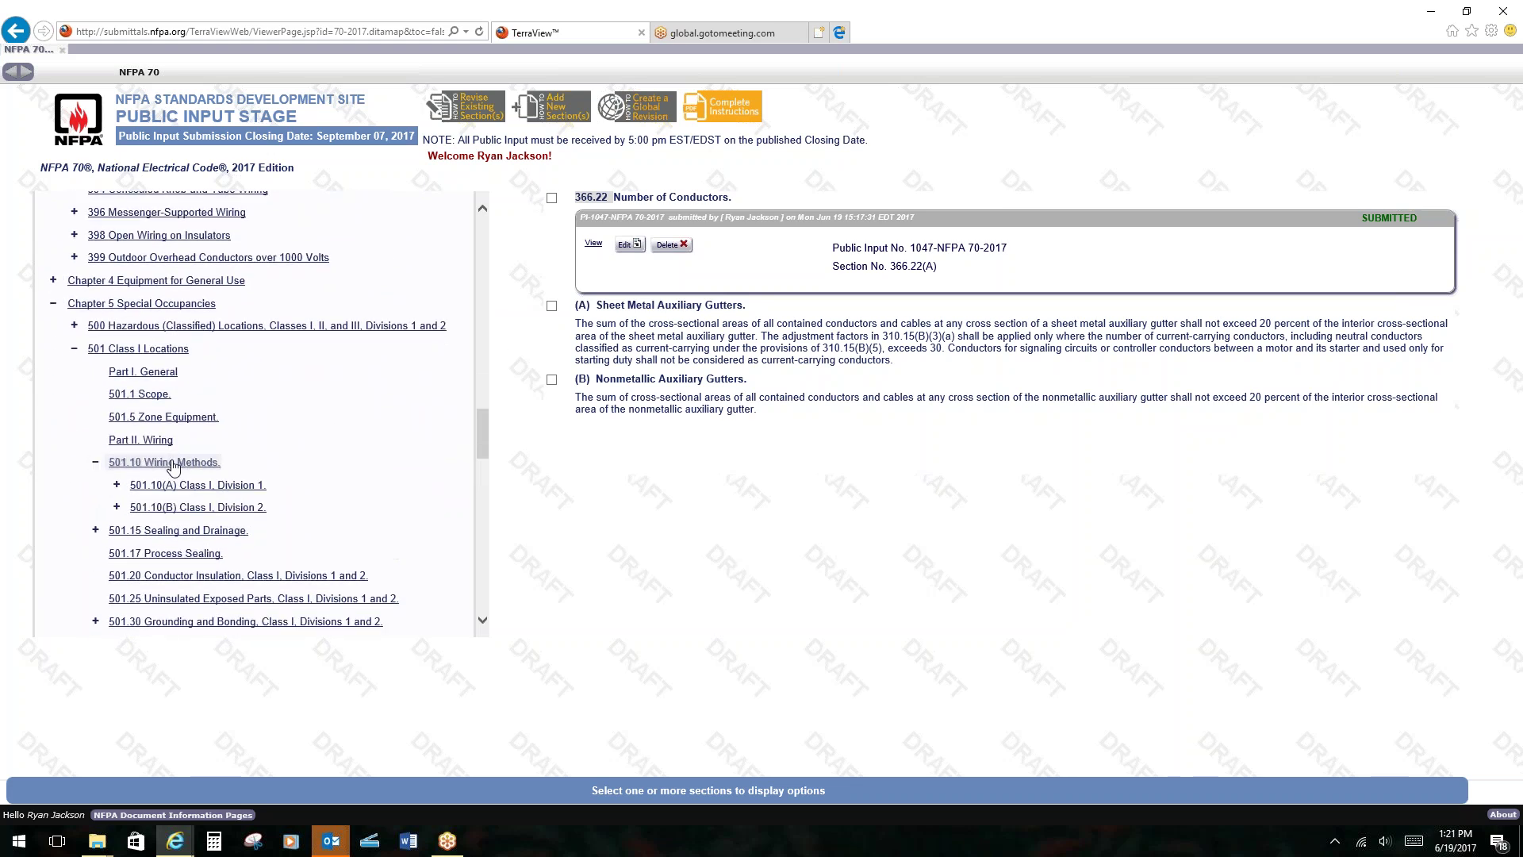
{"action": "left_click", "coordinate": [199, 507]}
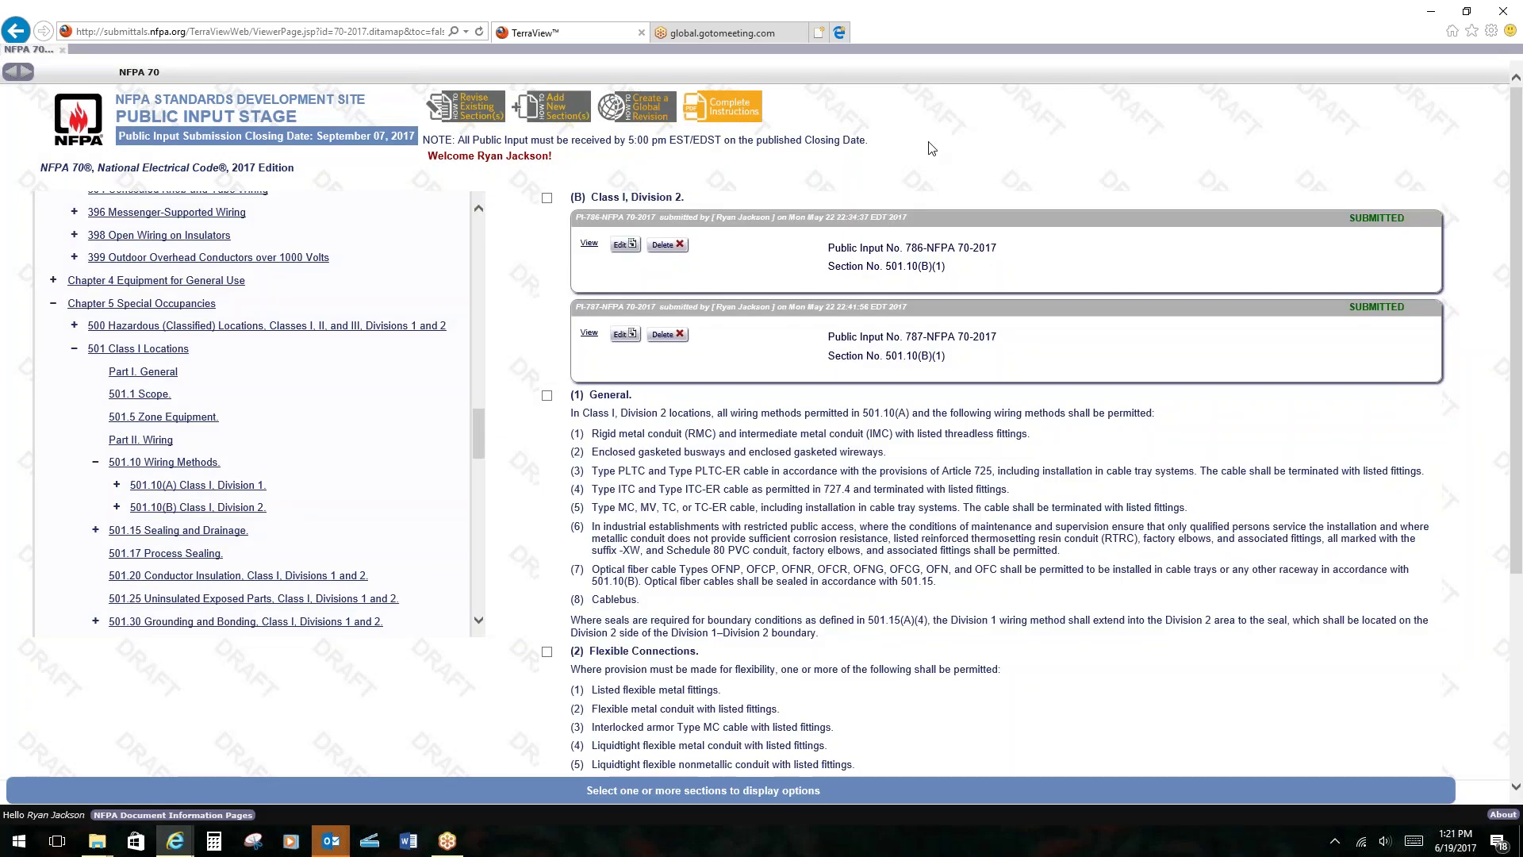